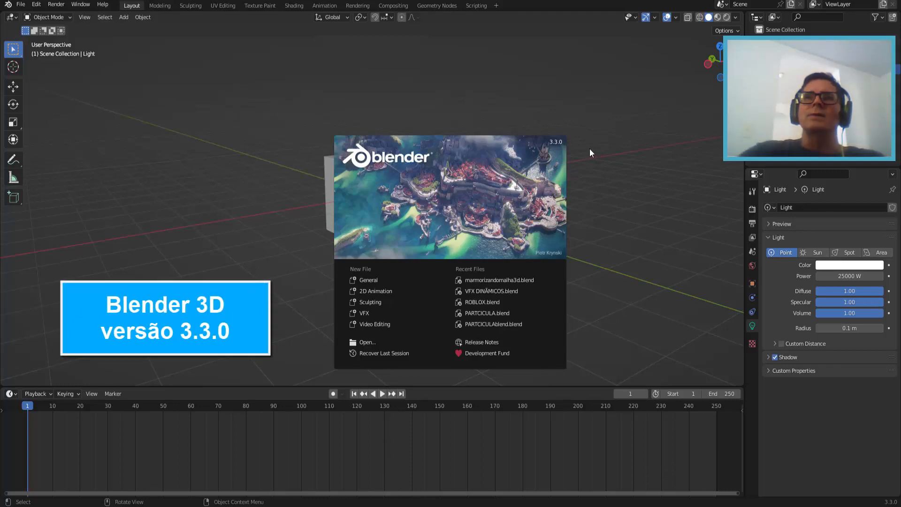
Step: Display the cube in wireframe shading and select everything in the scene
left_click(626, 220)
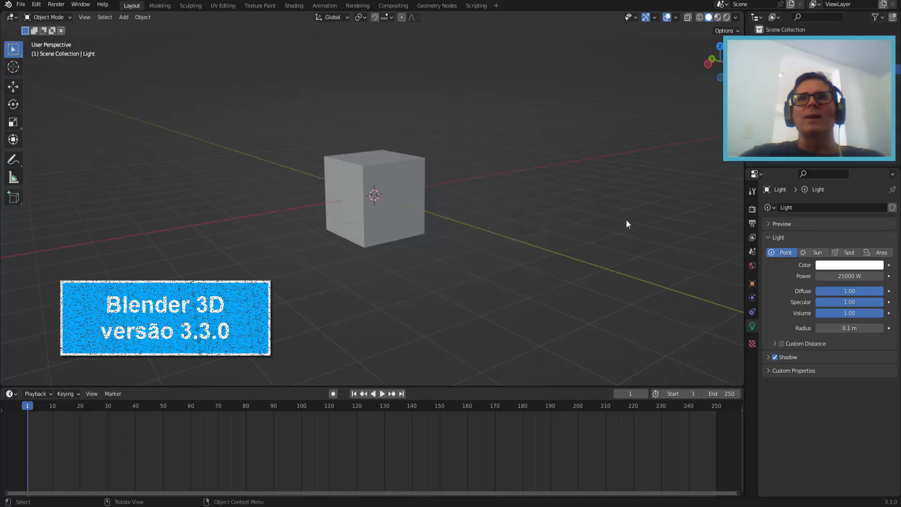
scroll(428, 230, "up", 3)
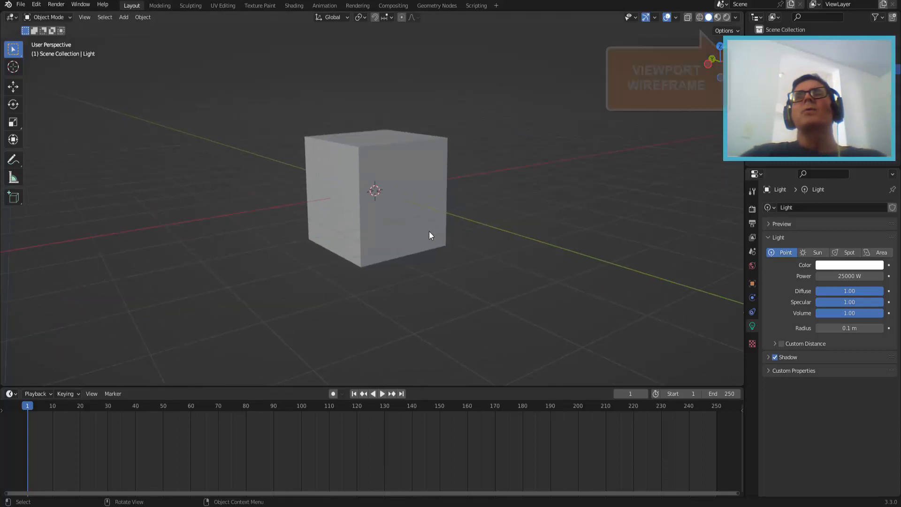
middle_click_drag(429, 232, 443, 232)
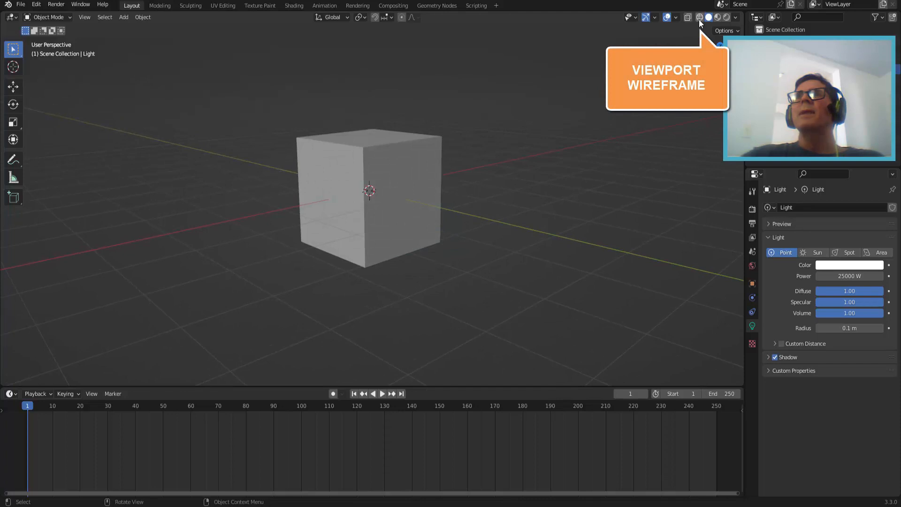
left_click(699, 17)
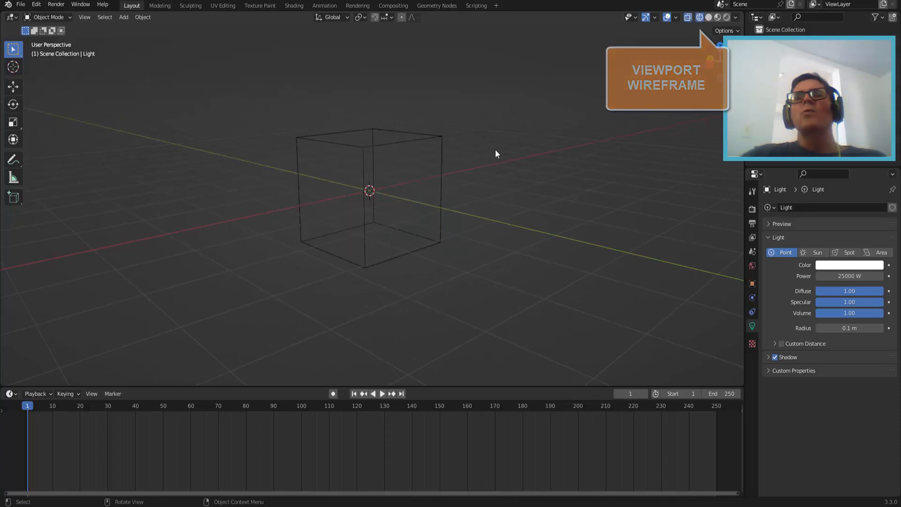
key("a")
scroll(418, 167, "up", 1)
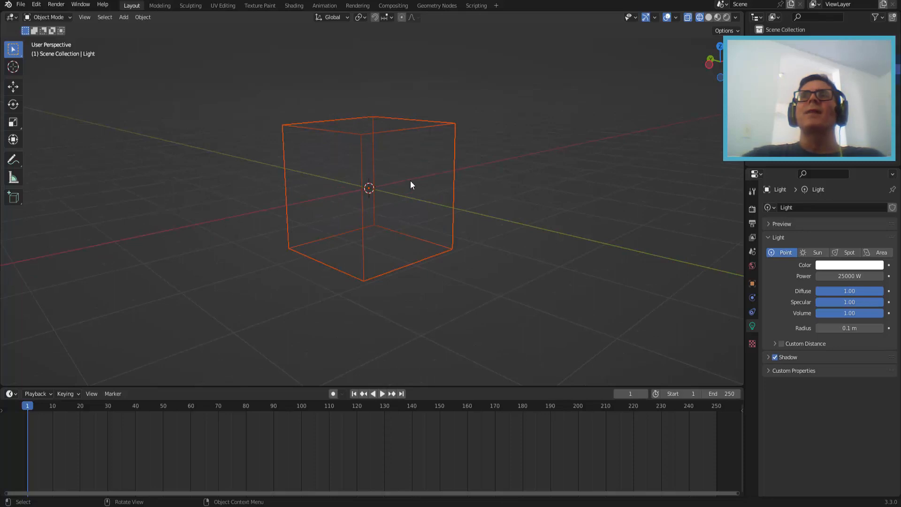
Step: Return the viewport to solid shading and render a still image of the cube, closing the render result after viewing it
left_click(708, 17)
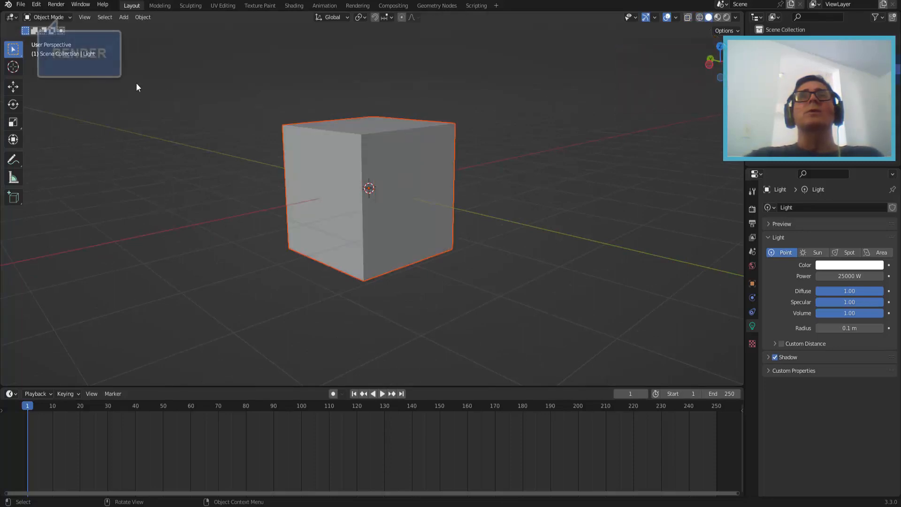
left_click(56, 4)
left_click(58, 16)
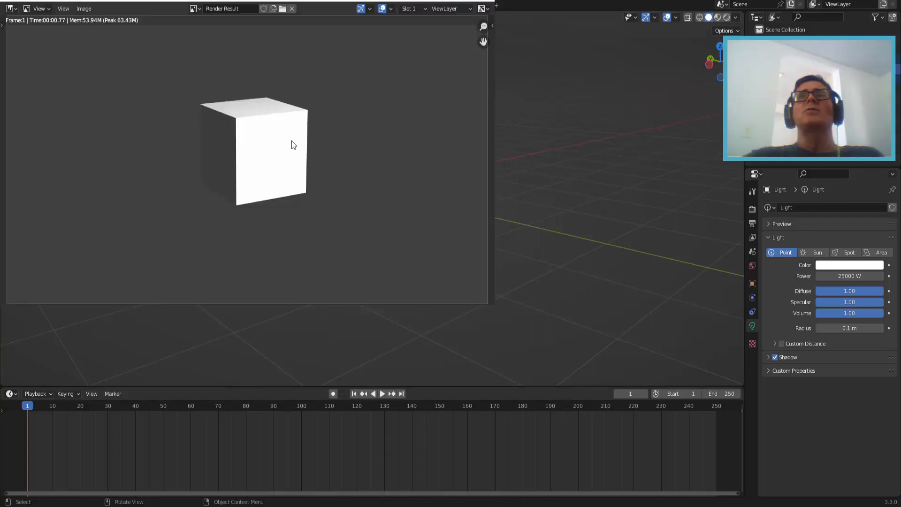
left_click(481, 1)
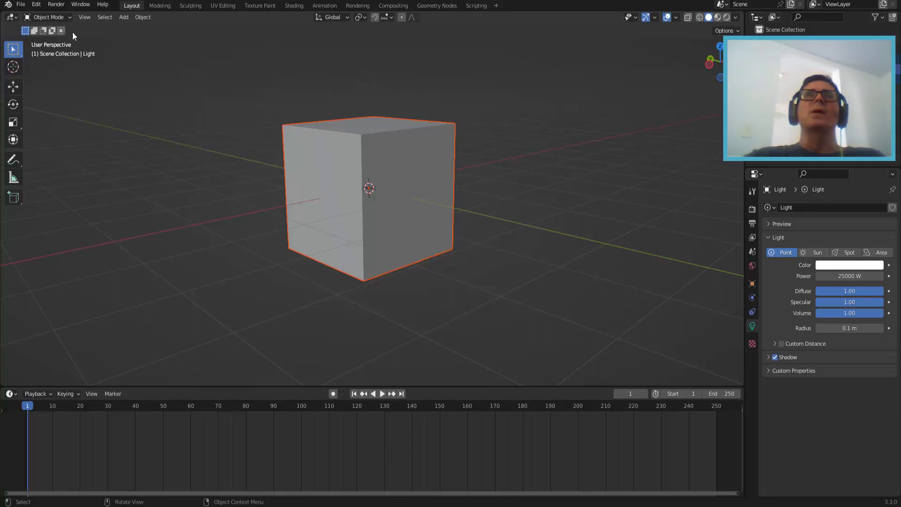
Step: Make the cube the active object and put it in Edit Mode
left_click(54, 18)
left_click(52, 27)
left_click(302, 141)
left_click(36, 17)
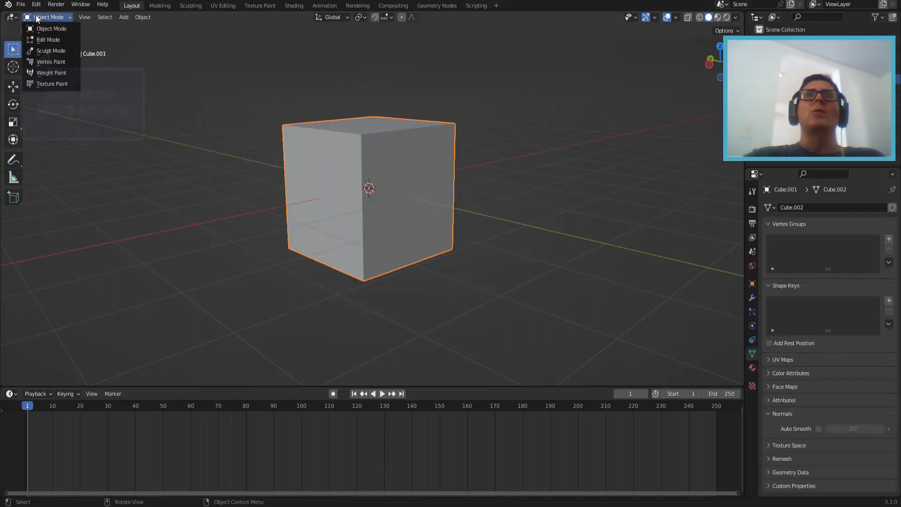
left_click(48, 39)
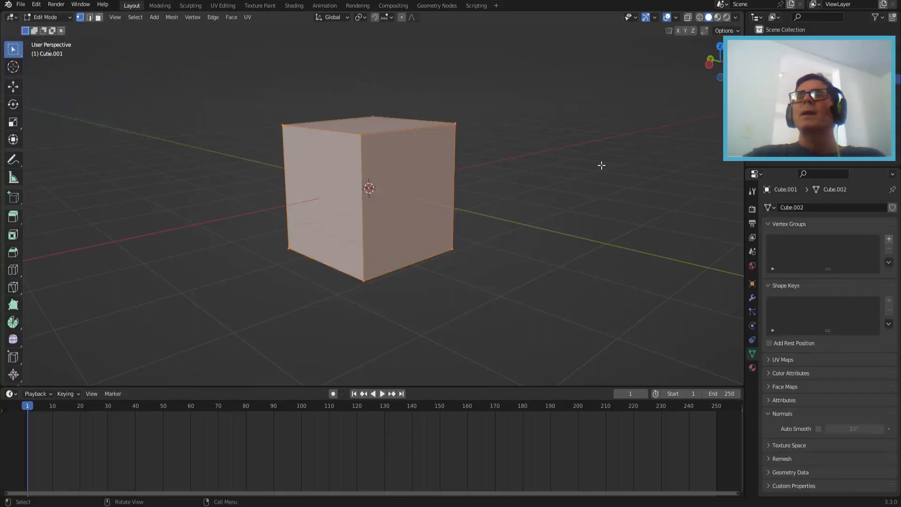
Step: Delete only the cube's faces, keeping its edges and vertices, and select all the remaining geometry
key("x")
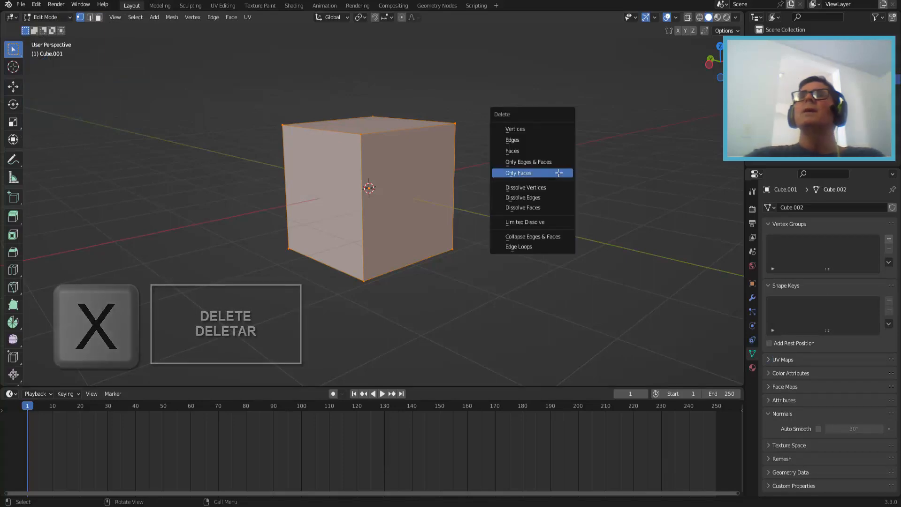
left_click(529, 172)
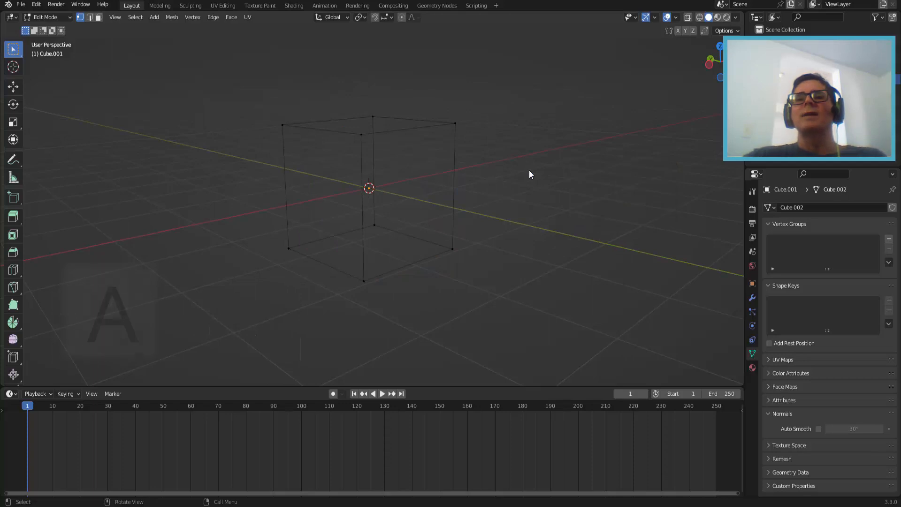
key("a")
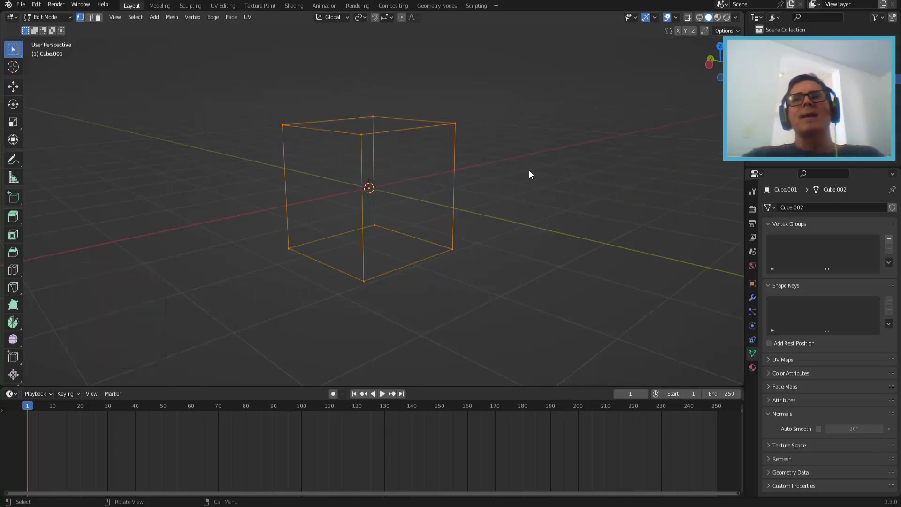
Step: Render a still image of the faceless cube and close the render result after checking it
left_click(56, 4)
left_click(65, 15)
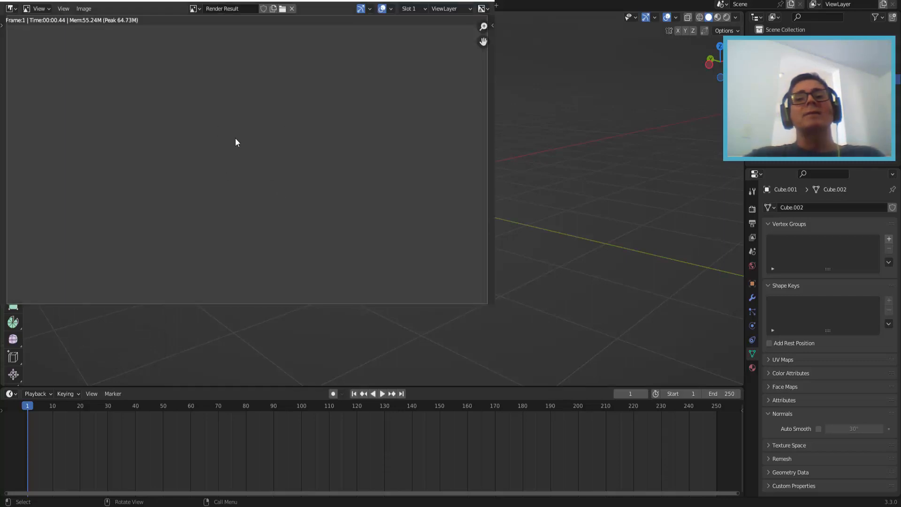
left_click(479, 5)
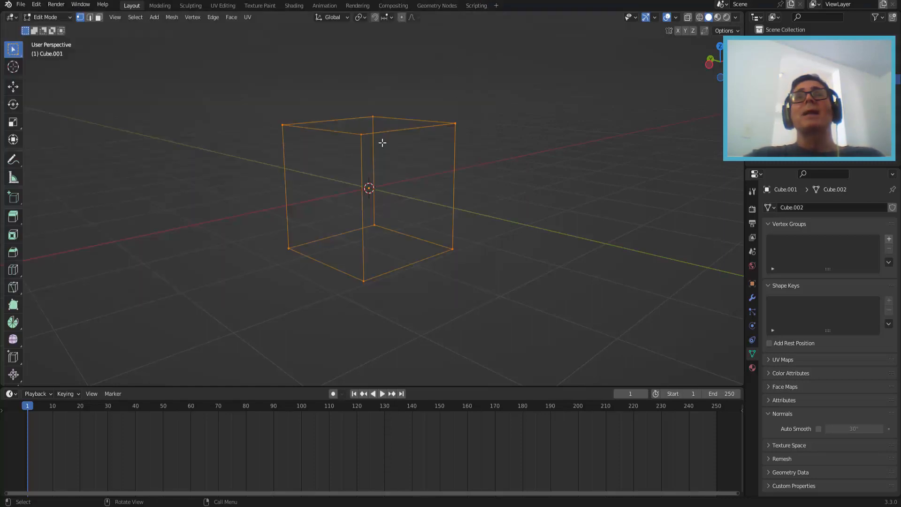
Step: Undo the deletion of the cube's faces and return to Object Mode
key("ctrl+z")
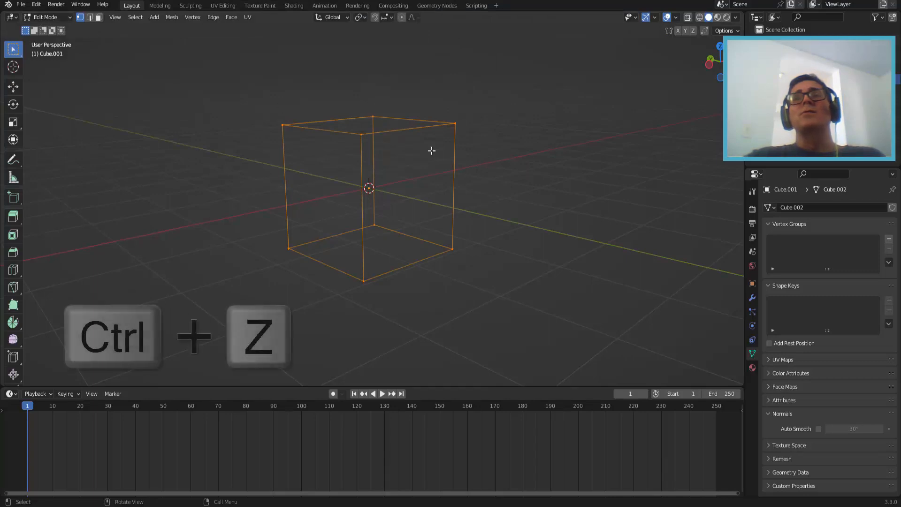
key("ctrl+z")
key("ctrl+z")
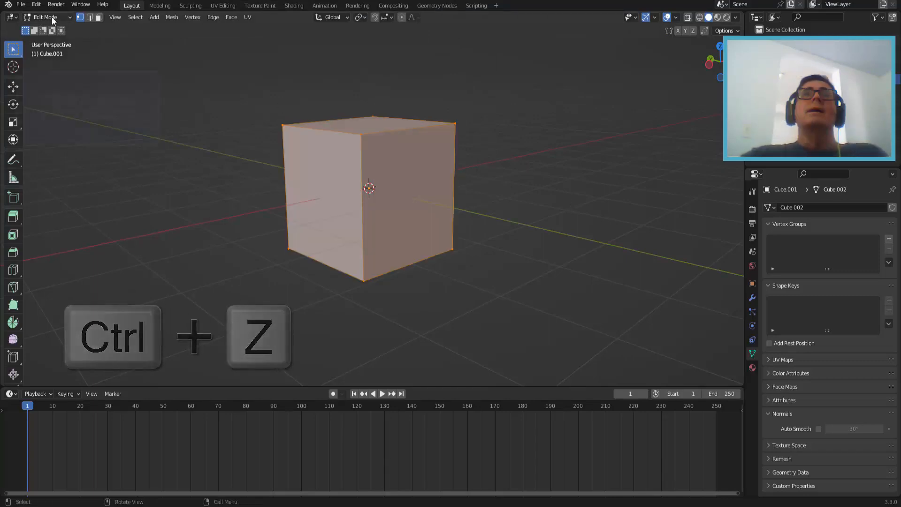
left_click(53, 20)
left_click(47, 27)
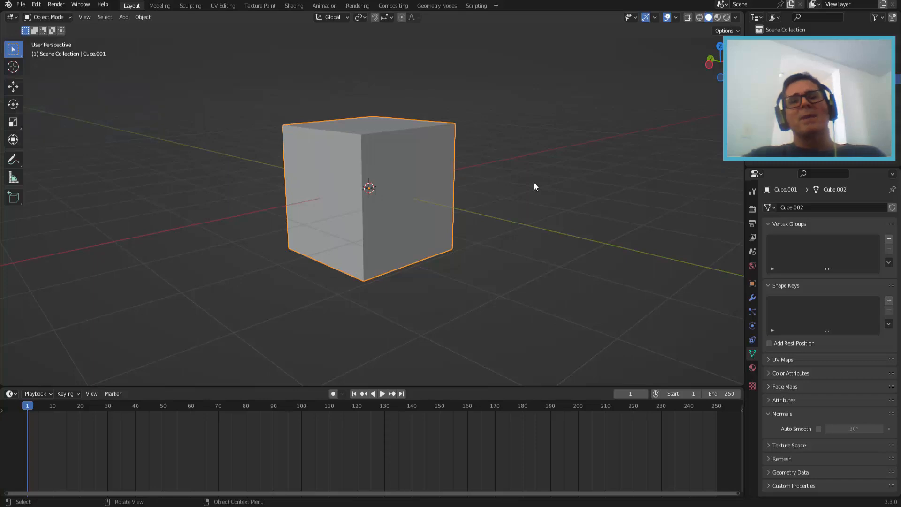
Step: Create a new material for the cube in Material Preview shading and tint its base color a very pale pink
middle_click_drag(533, 182, 531, 191)
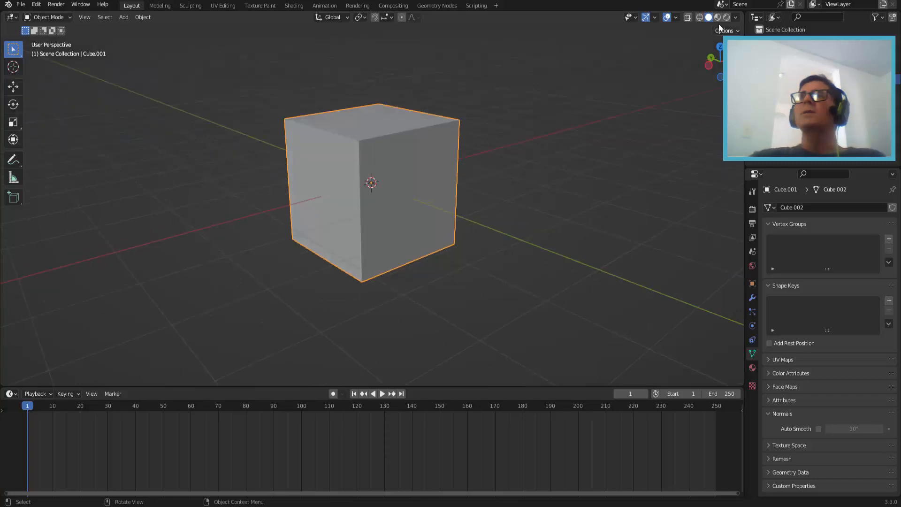
left_click(718, 18)
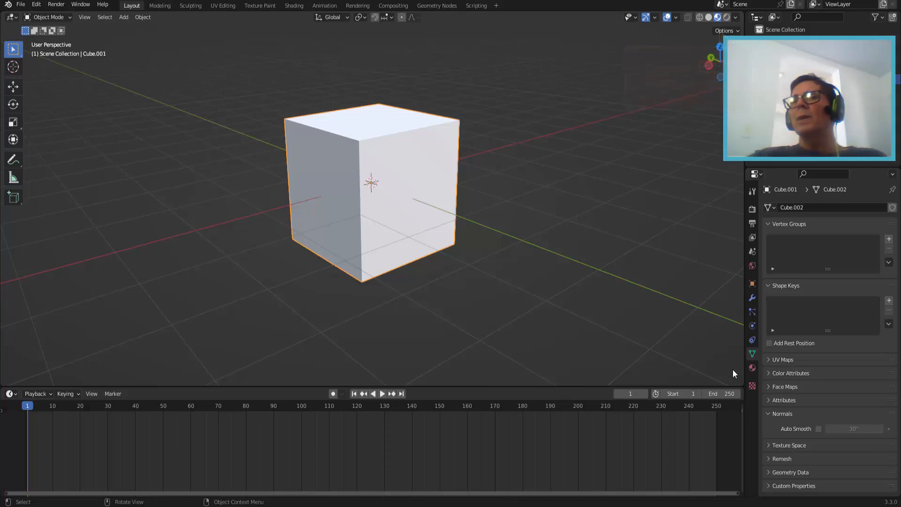
left_click(752, 368)
left_click(840, 247)
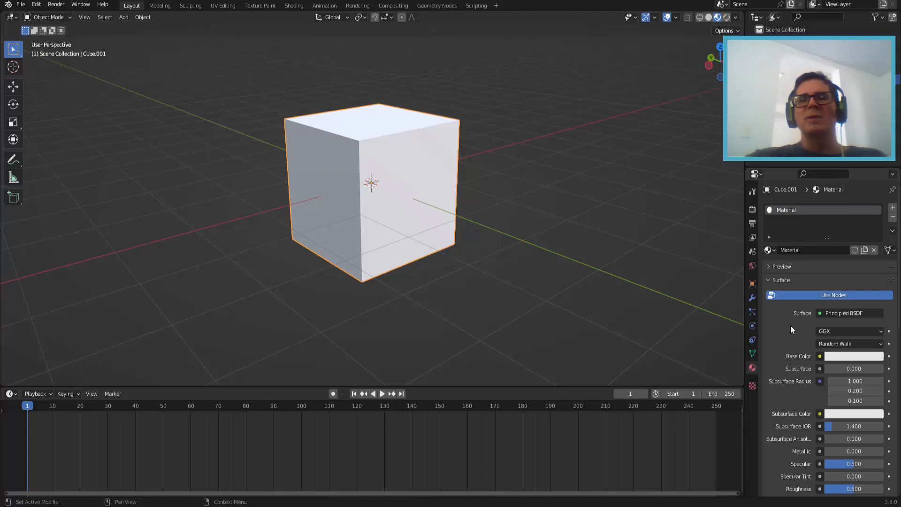
left_click(853, 357)
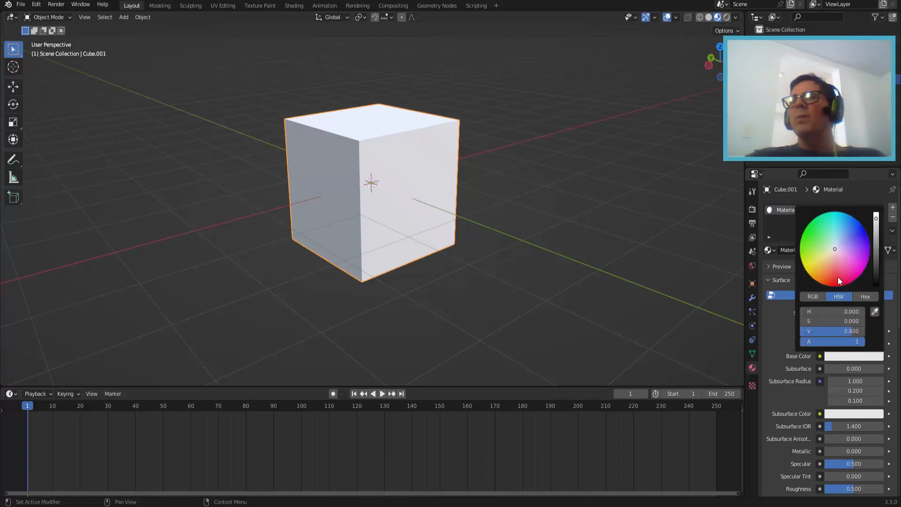
mouse_move(838, 277)
left_mouse_down()
mouse_move(807, 254)
mouse_move(831, 222)
mouse_move(858, 231)
mouse_move(835, 263)
mouse_move(836, 249)
left_mouse_up()
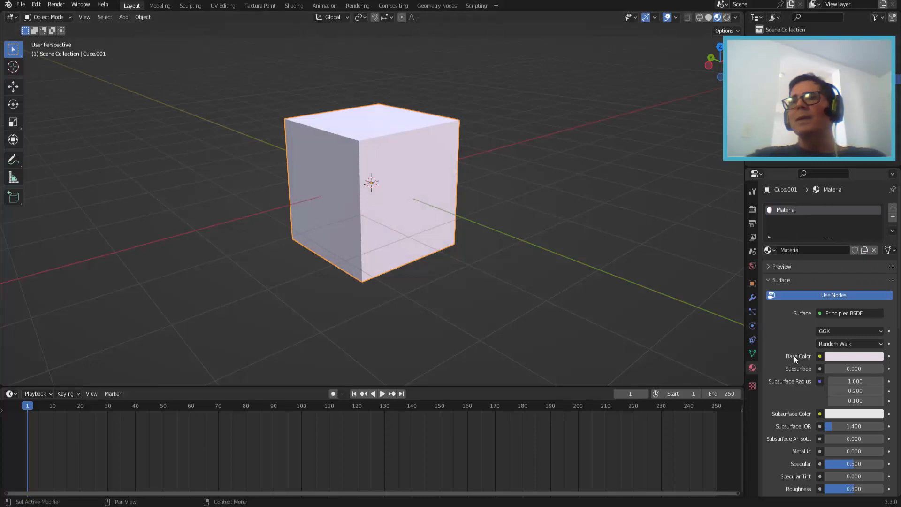
Step: Assign an Image Texture to the material's base color, using areia (12).jpg from the AREIA E TERRA folder
left_click(819, 356)
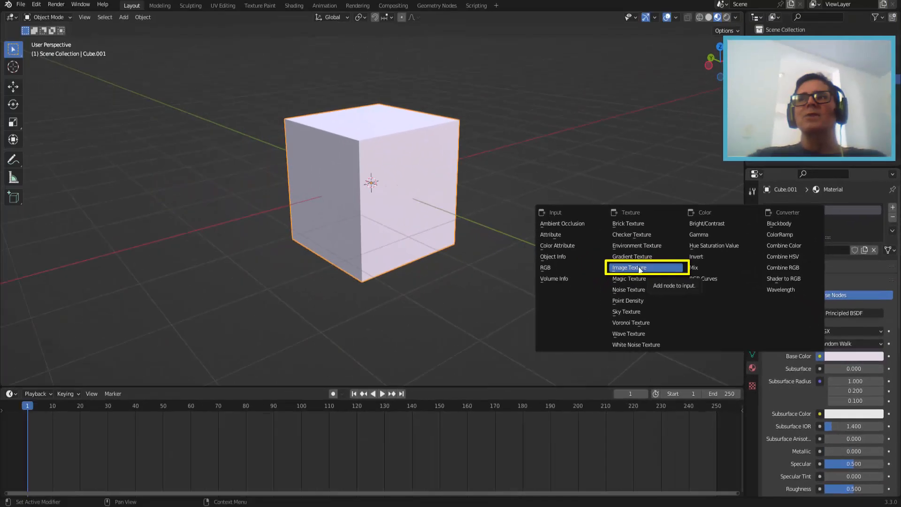
left_click(511, 225)
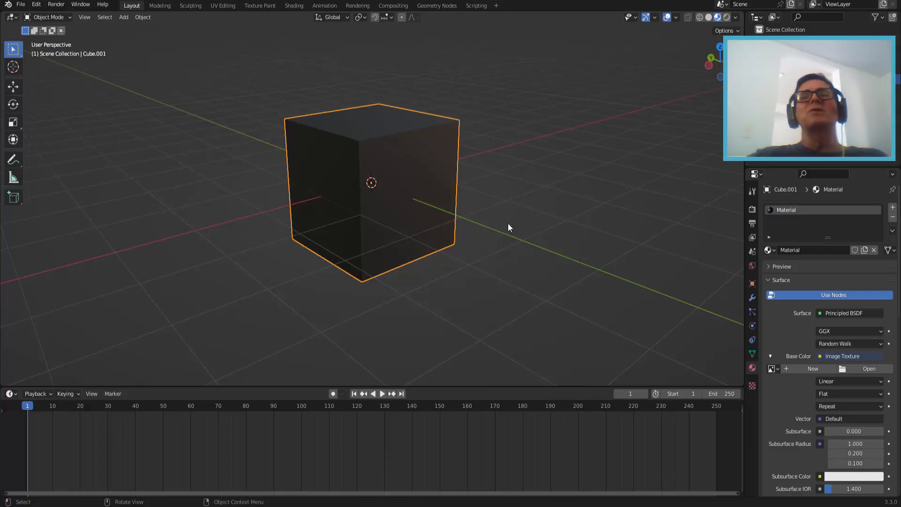
left_click(854, 367)
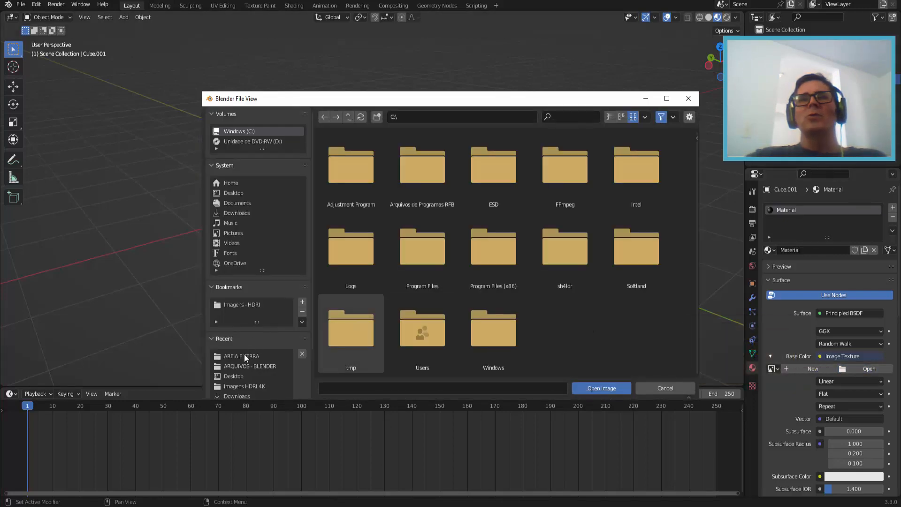
left_click(244, 354)
scroll(510, 286, "down", 3)
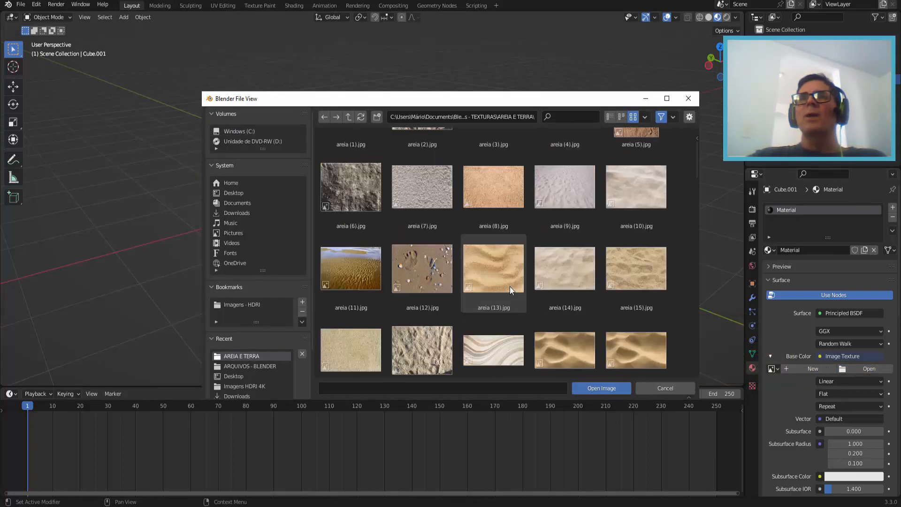
scroll(509, 286, "down", 3)
scroll(509, 286, "up", 2)
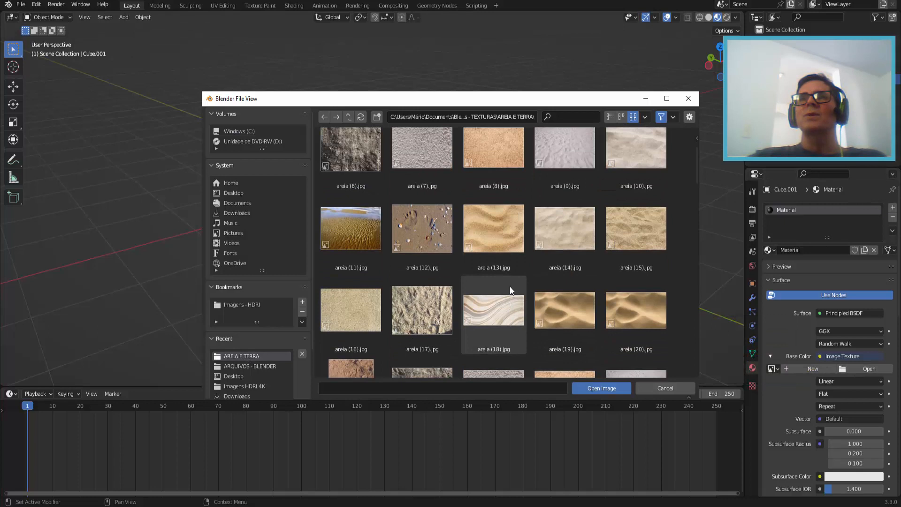
left_click(439, 242)
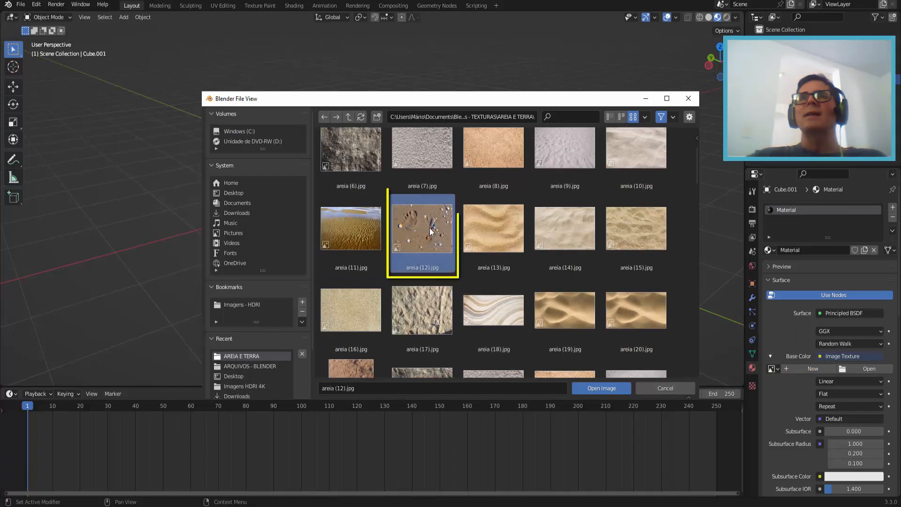
left_click(598, 388)
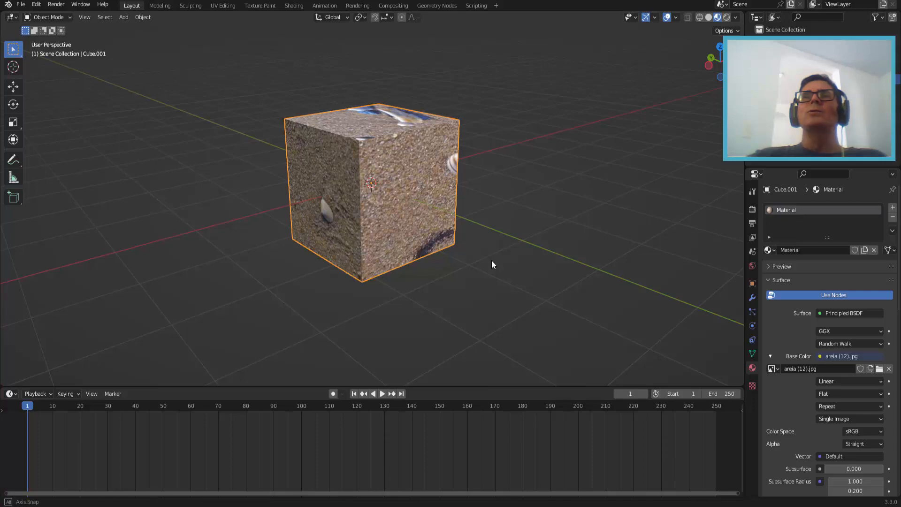
mouse_move(491, 260)
middle_mouse_down()
mouse_move(469, 280)
mouse_move(394, 247)
mouse_move(421, 257)
mouse_move(504, 256)
middle_mouse_up()
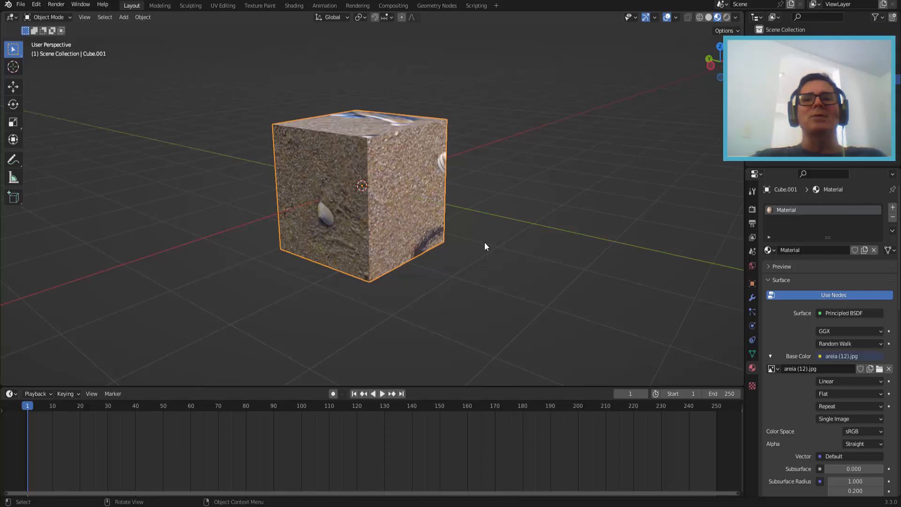
middle_click_drag(483, 244, 485, 110)
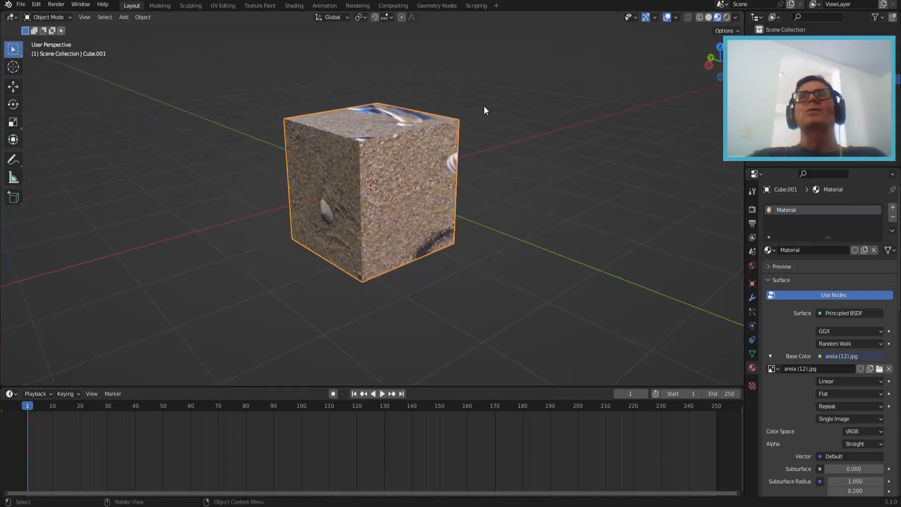
Step: Open the UV Editing workspace and select the cube's entire UV layout over the sand image
left_click(225, 6)
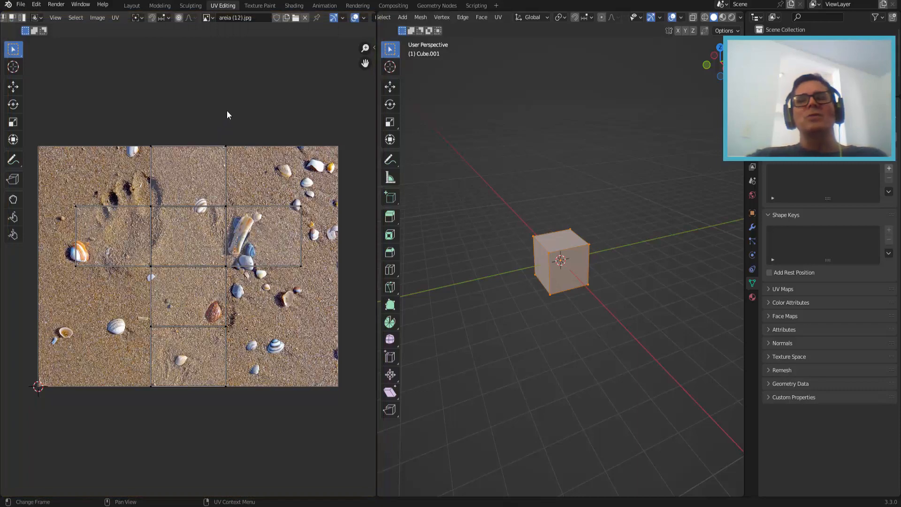
key("a")
key("a")
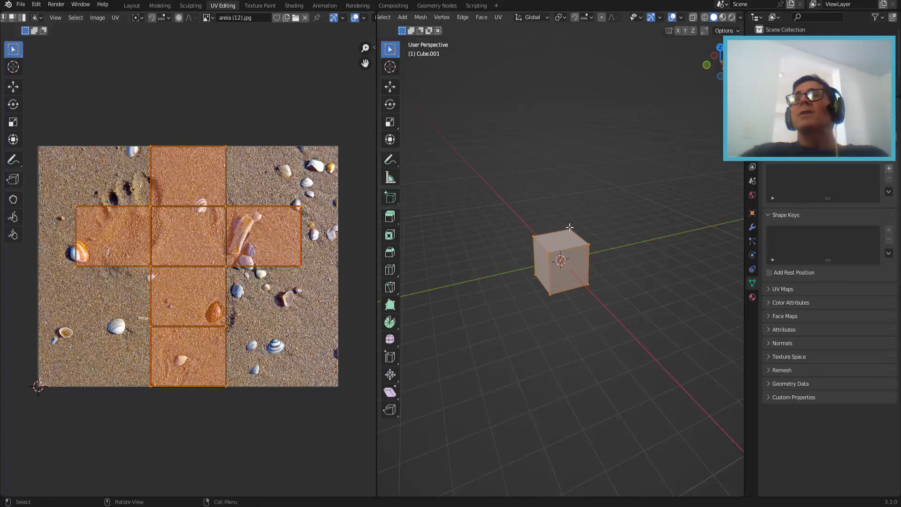
scroll(573, 215, "up", 6)
scroll(573, 214, "up", 2)
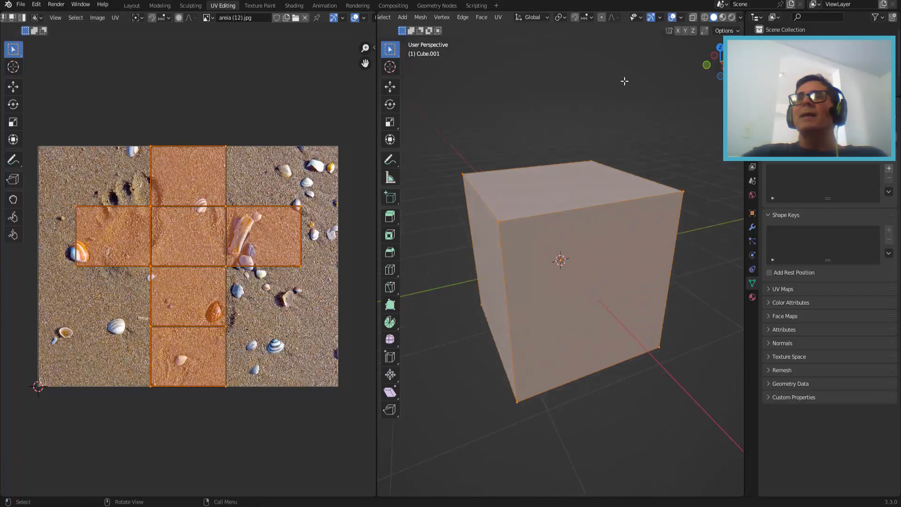
Step: Display the cube in Material Preview shading so the sand texture can be judged on its faces
left_click(722, 18)
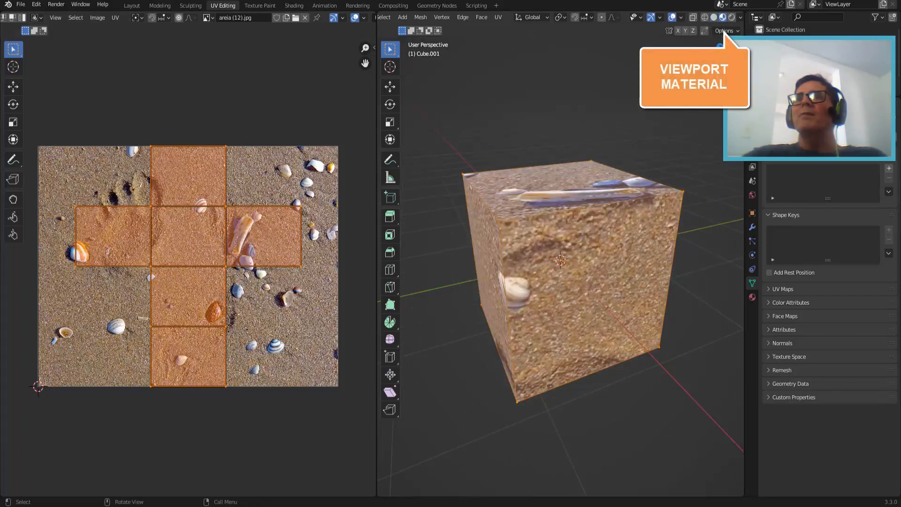
middle_click_drag(524, 359, 531, 335)
scroll(531, 335, "down", 2)
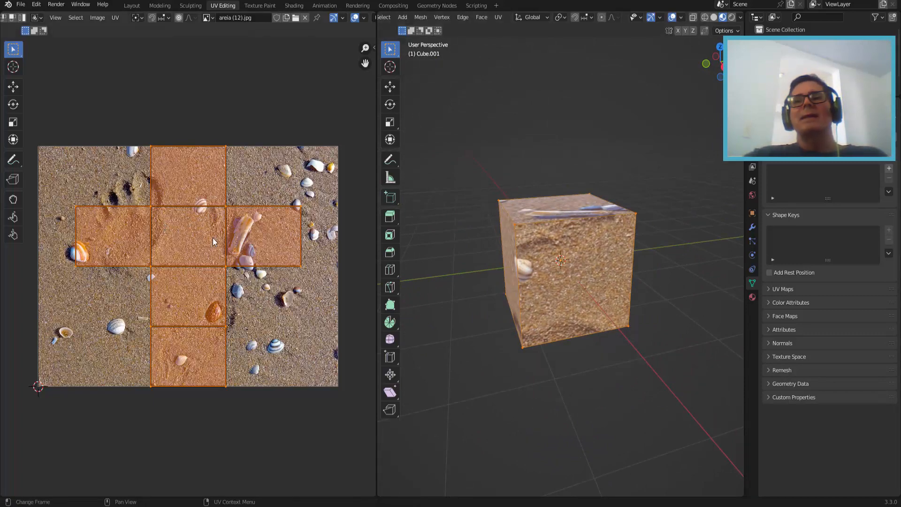
key("g")
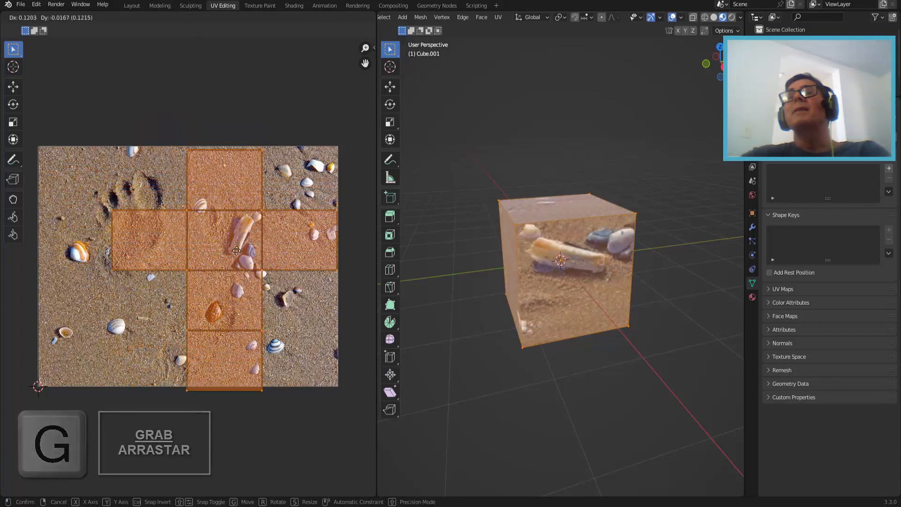
left_click(211, 243)
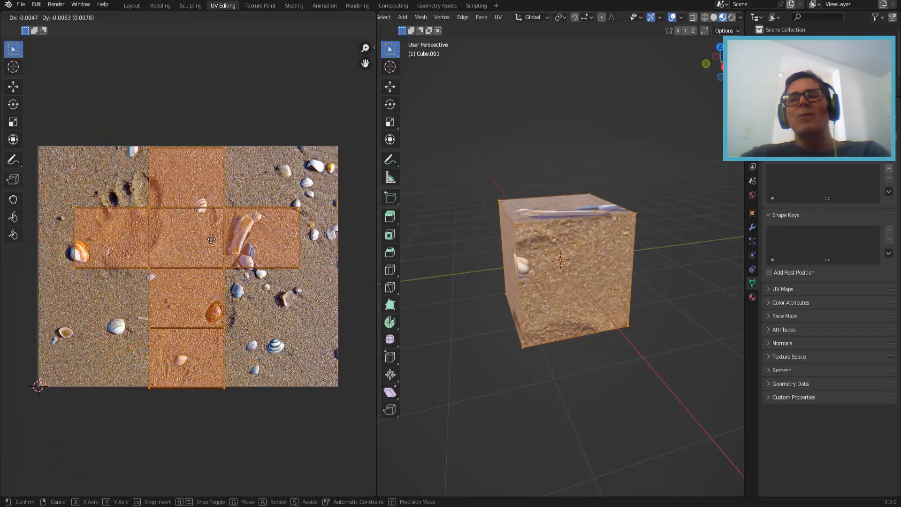
key("s")
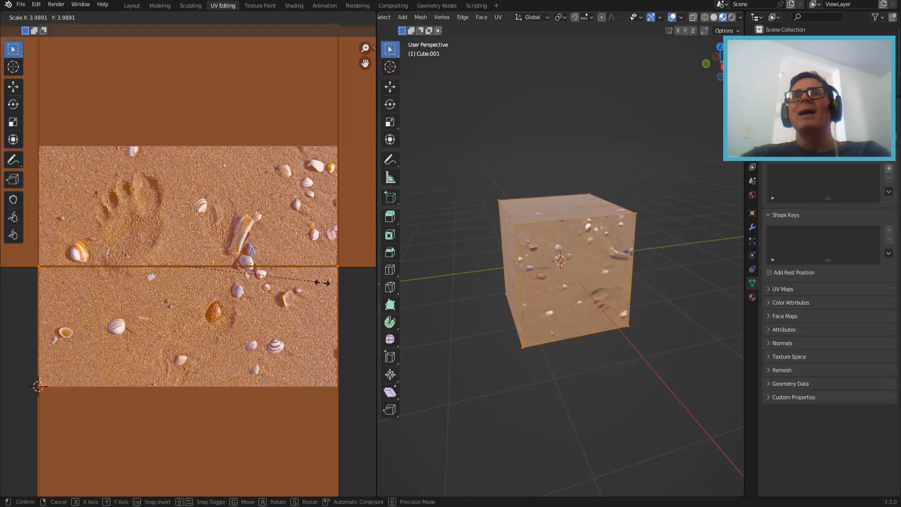
right_click(236, 246)
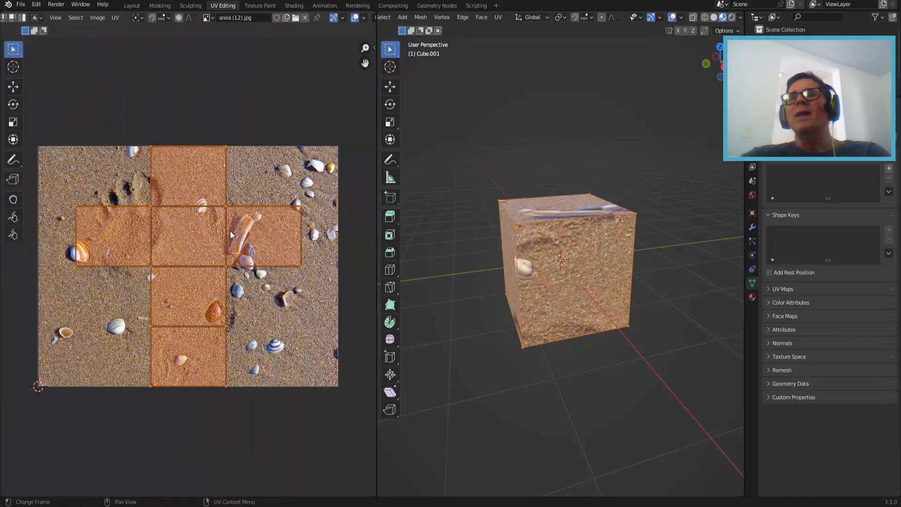
Step: Scale the whole UV layout up about 4 times so one face spans the full width of the sand image
middle_click_drag(504, 298, 524, 300)
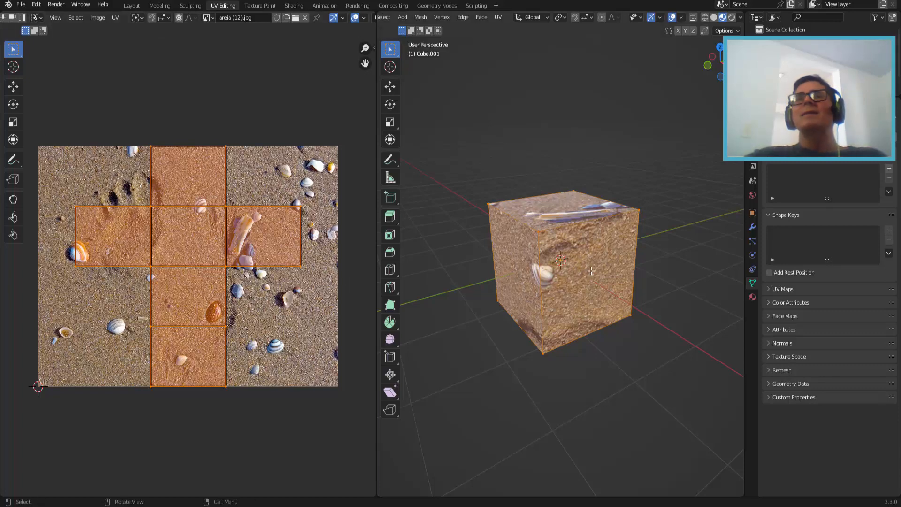
scroll(291, 290, "down", 1)
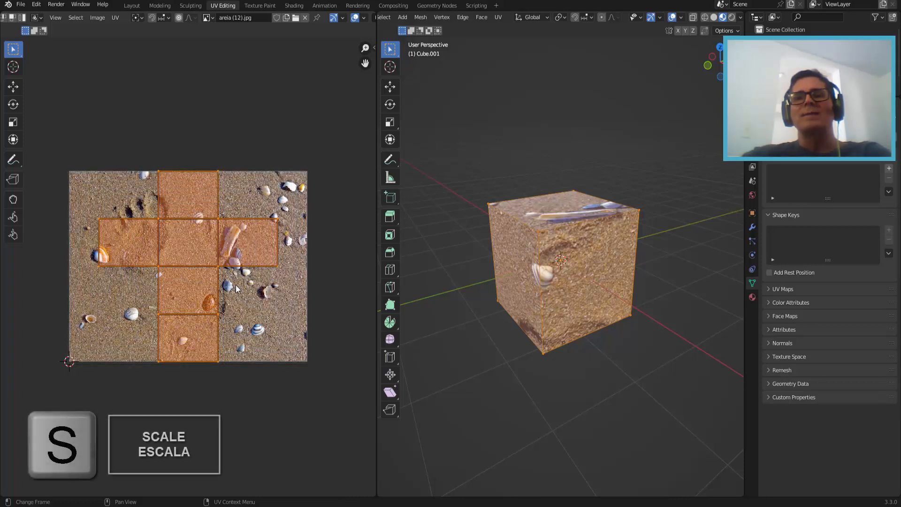
key("s")
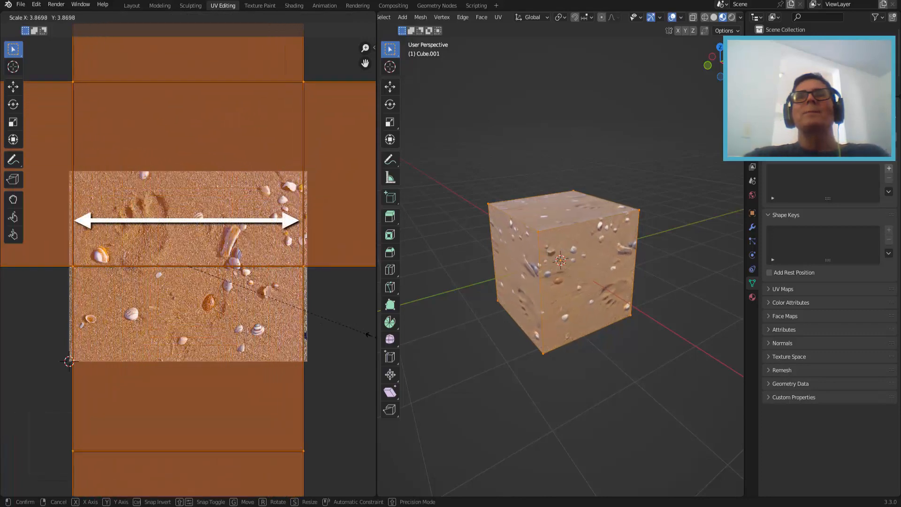
left_click(7, 341)
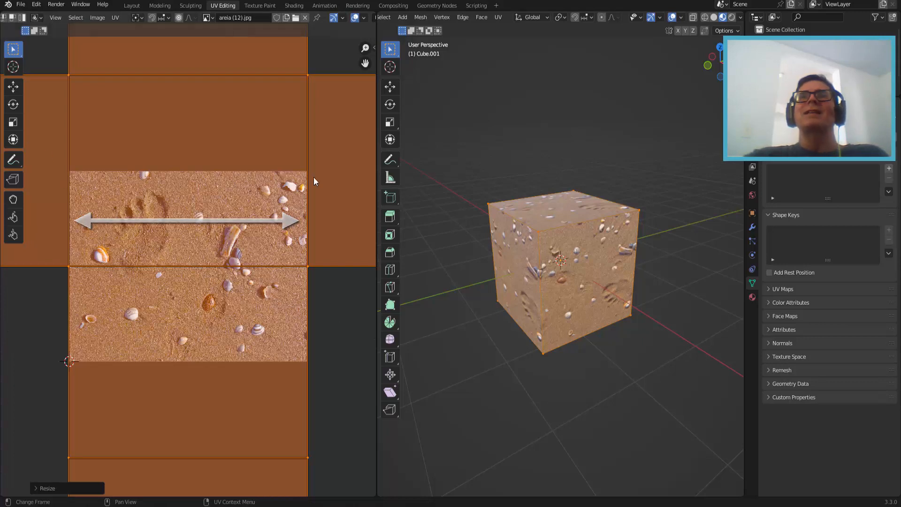
Step: Move the UV layout down along Y so its central face covers the sand image, and check the cube from other sides
key("g")
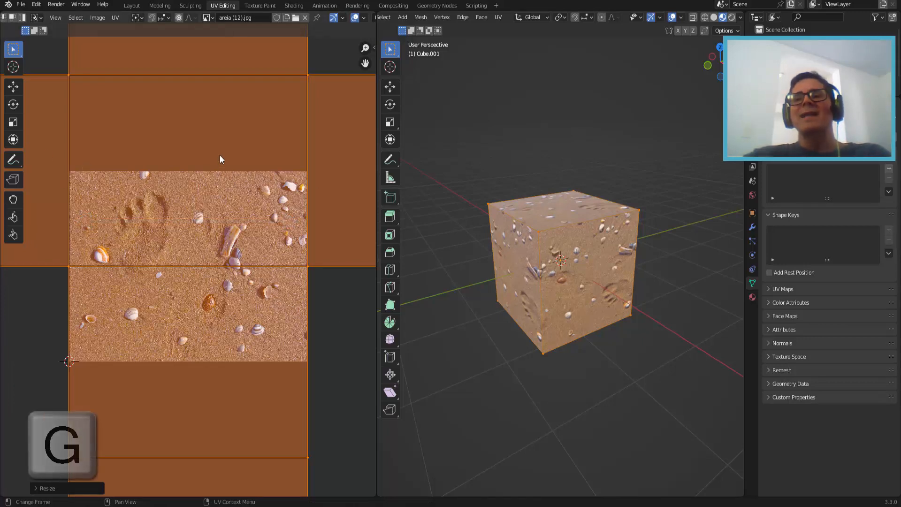
key("y")
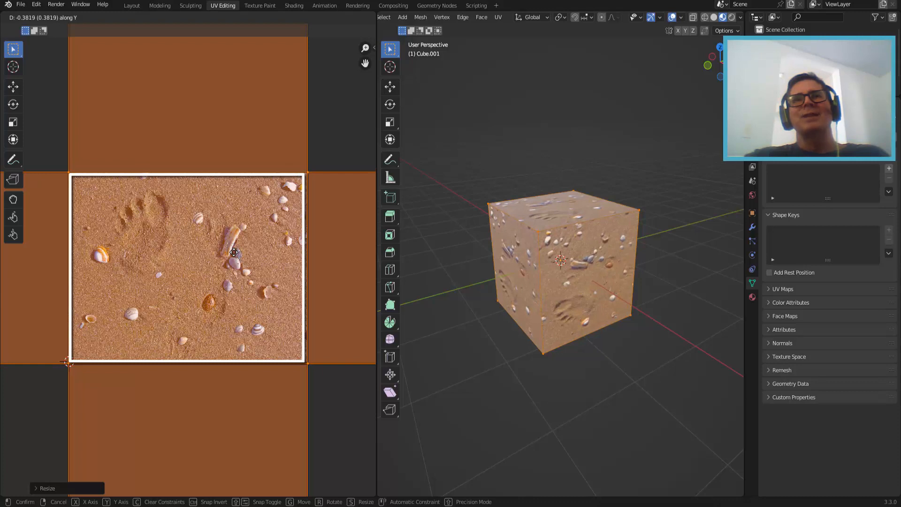
left_click(234, 252)
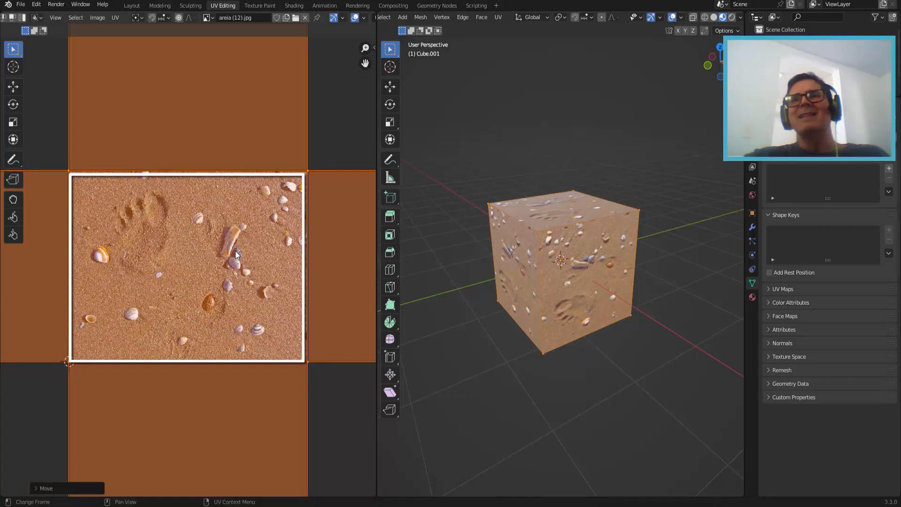
middle_click_drag(591, 294, 565, 289)
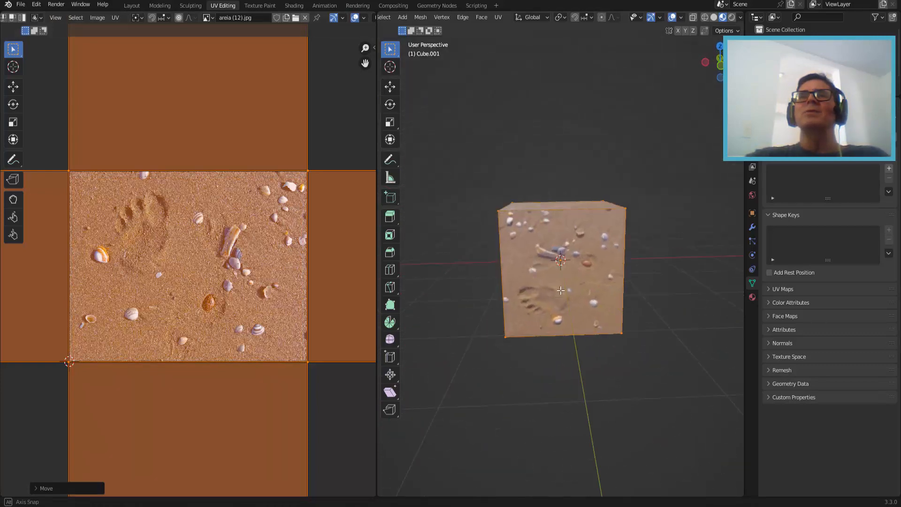
middle_click_drag(565, 288, 575, 291)
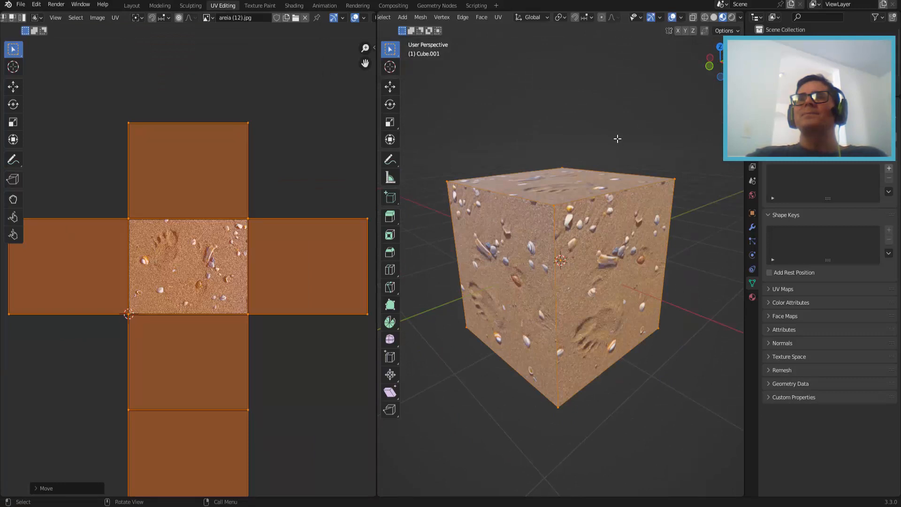
Step: Deselect all of the cube's geometry, and switch to edge selection with Wireframe shading
key("alt+a")
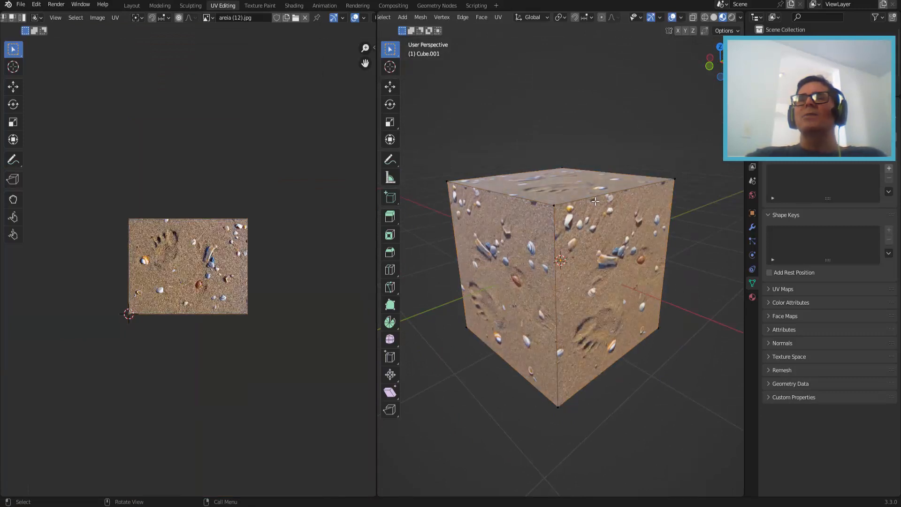
middle_click_drag(595, 201, 568, 221)
scroll(478, 18, "down", 2)
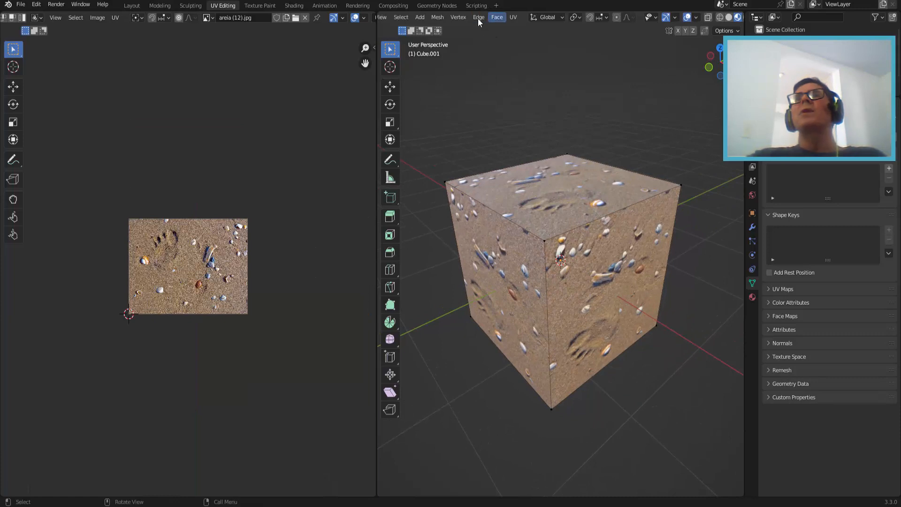
scroll(477, 19, "up", 3)
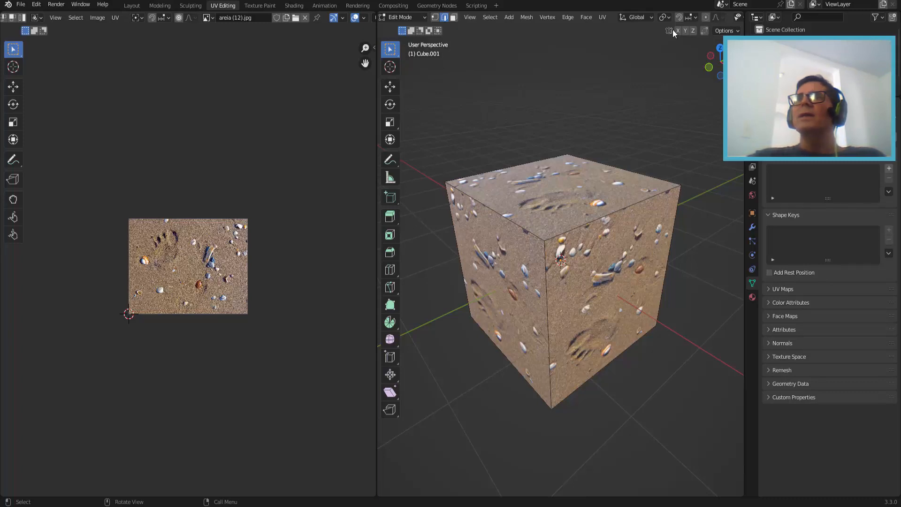
scroll(653, 17, "up", 2)
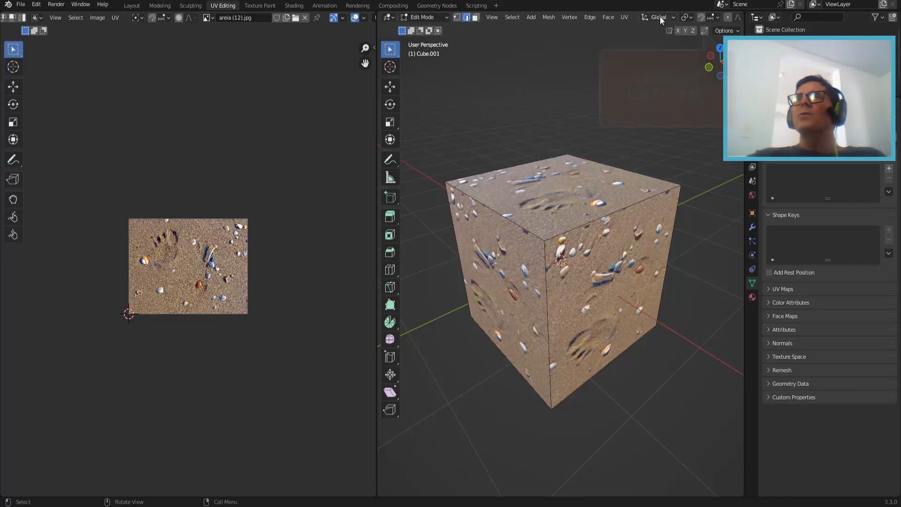
scroll(680, 17, "down", 8)
left_click(705, 18)
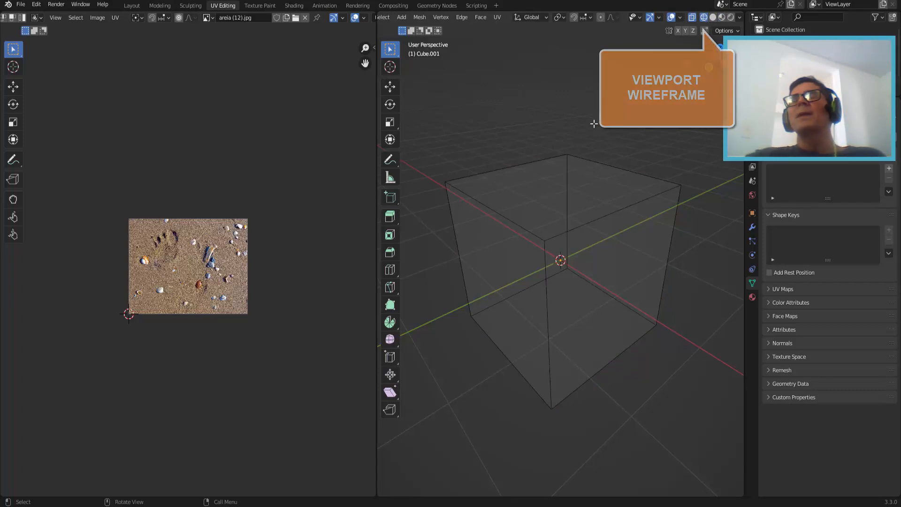
Step: Select three connected top edges and the two vertical edges descending from their shared corners, and mark them as seams
left_click(502, 169, "shift")
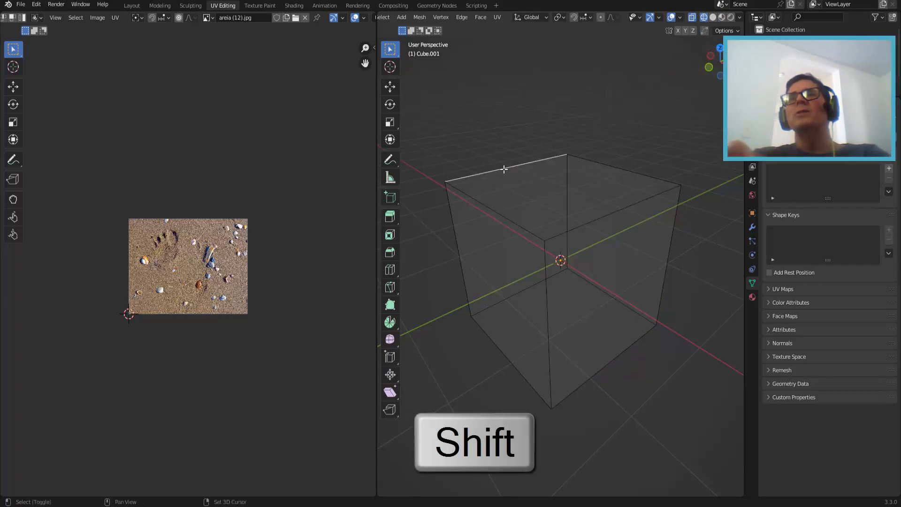
left_click(478, 203, "shift")
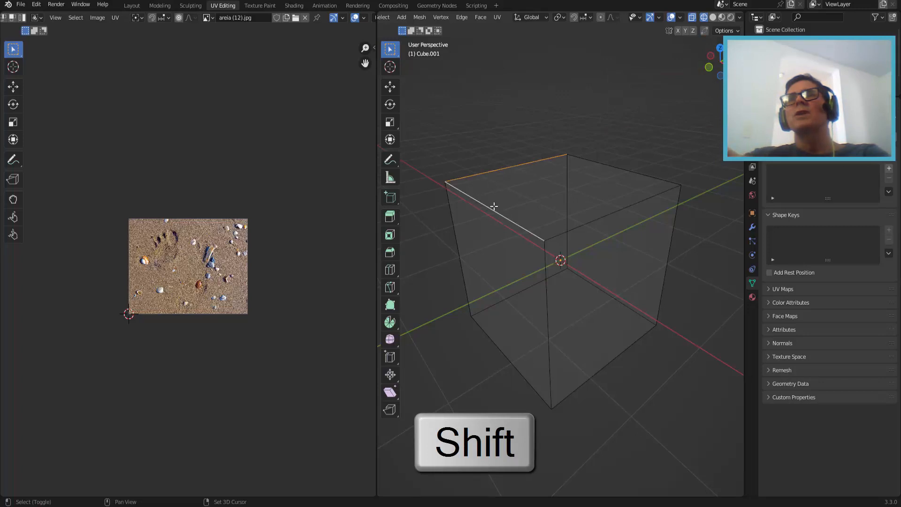
left_click(570, 228, "shift")
left_click(549, 294, "shift")
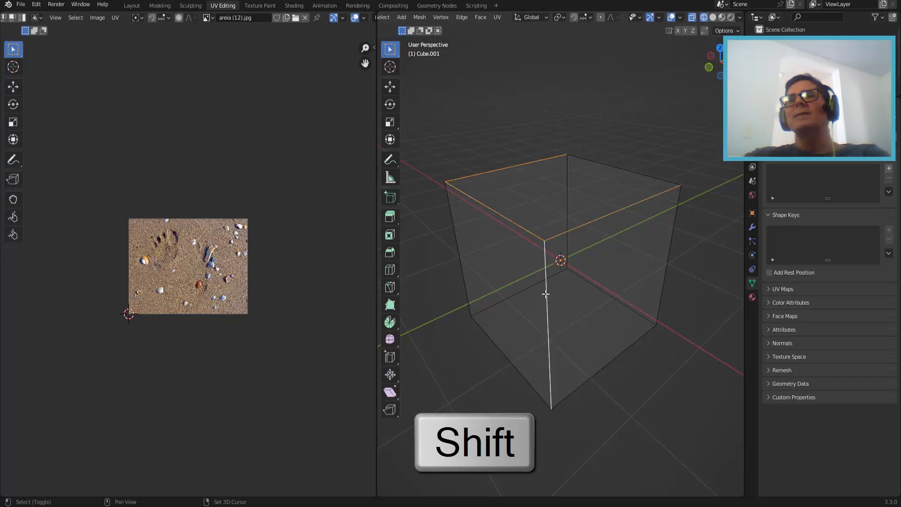
left_click(459, 258, "shift")
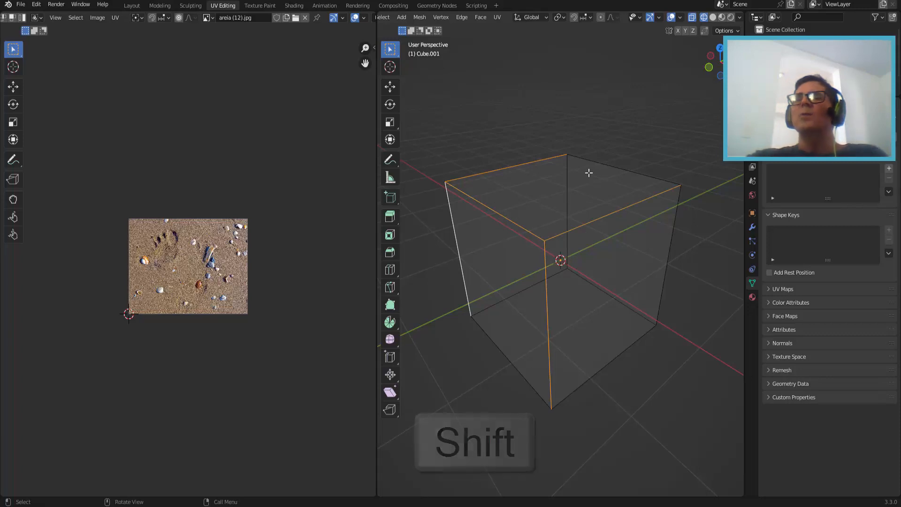
middle_click_drag(590, 171, 599, 165)
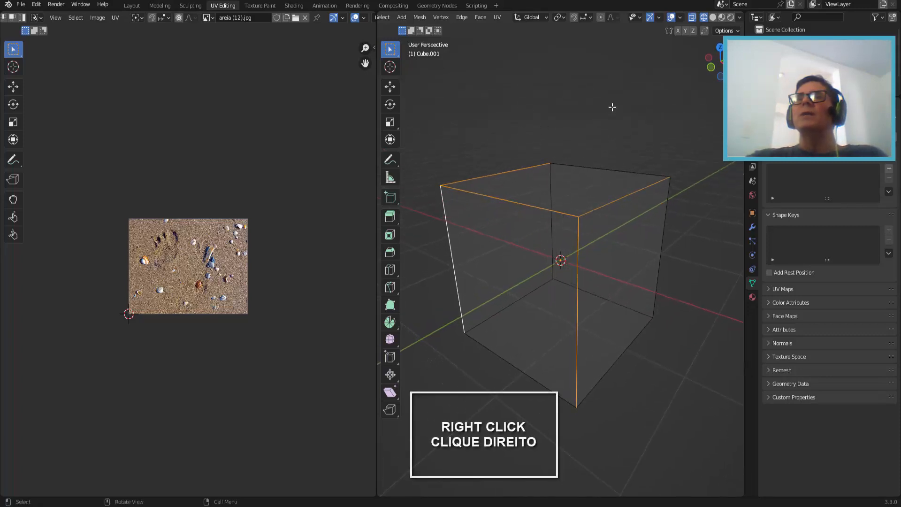
right_click(611, 107)
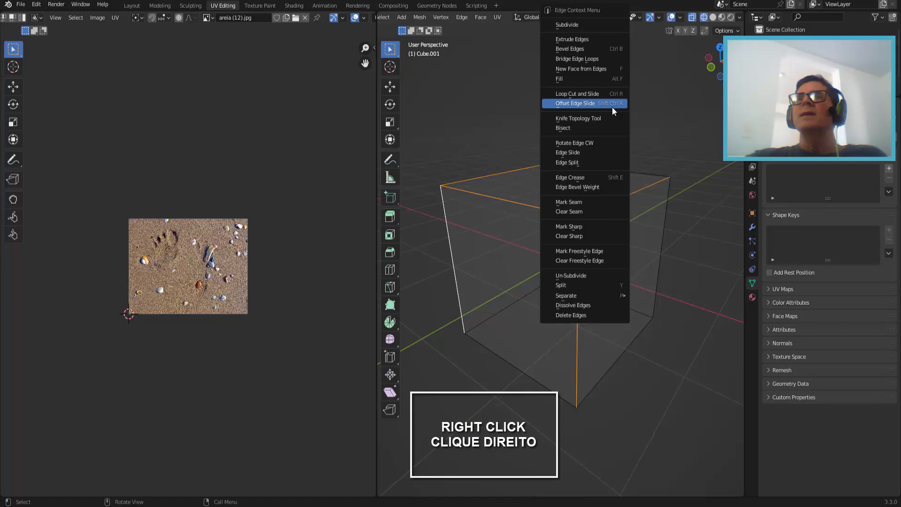
left_click(584, 201)
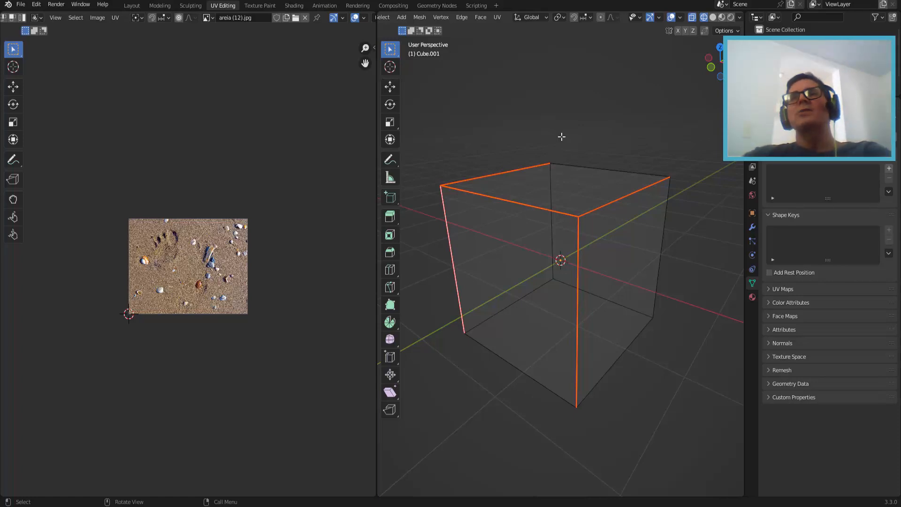
Step: Select the entire cube and unwrap its UVs along the marked seams with Unwrap
key("a")
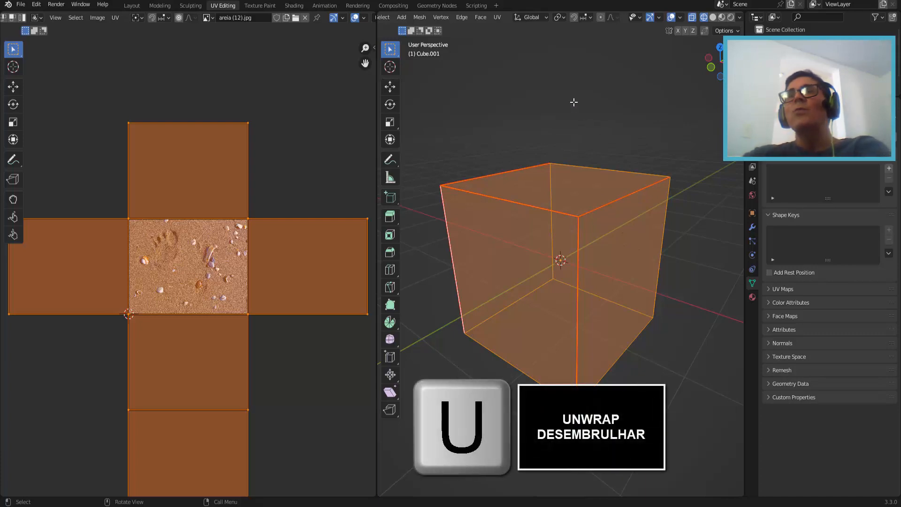
key("u")
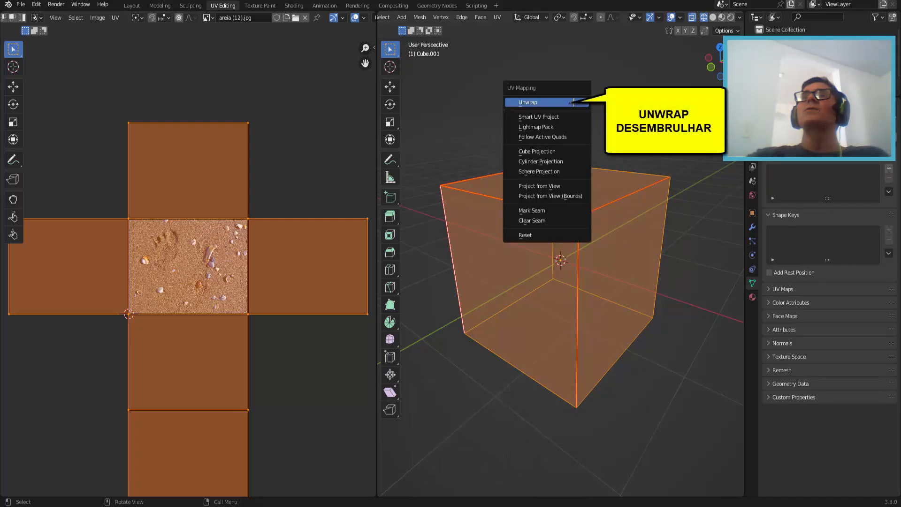
left_click(573, 102)
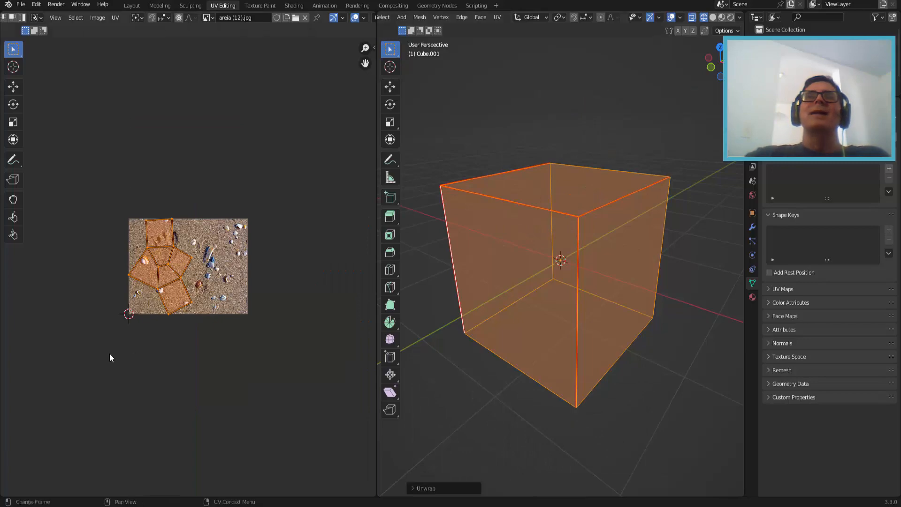
scroll(108, 353, "up", 5)
scroll(108, 353, "down", 1)
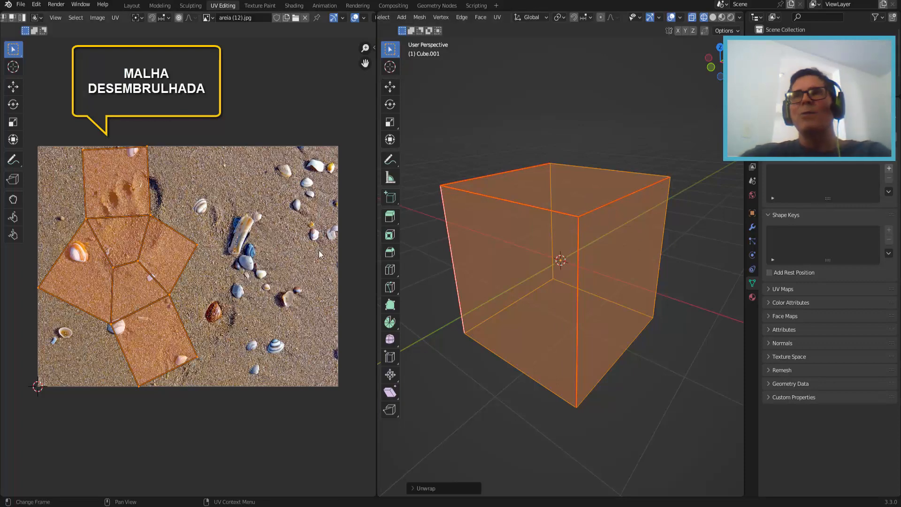
Step: Return to Material Preview shading and try moving the unwrapped UV layout over the sand image
left_click(721, 19)
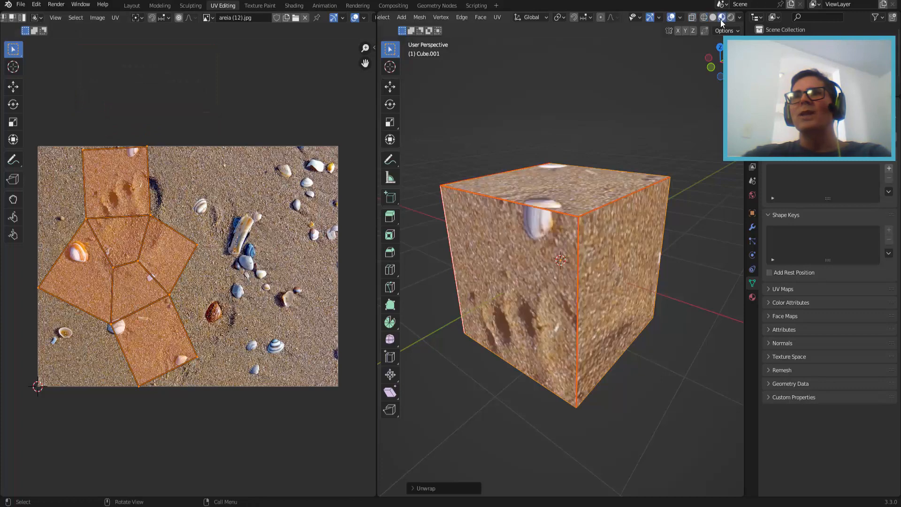
key("g")
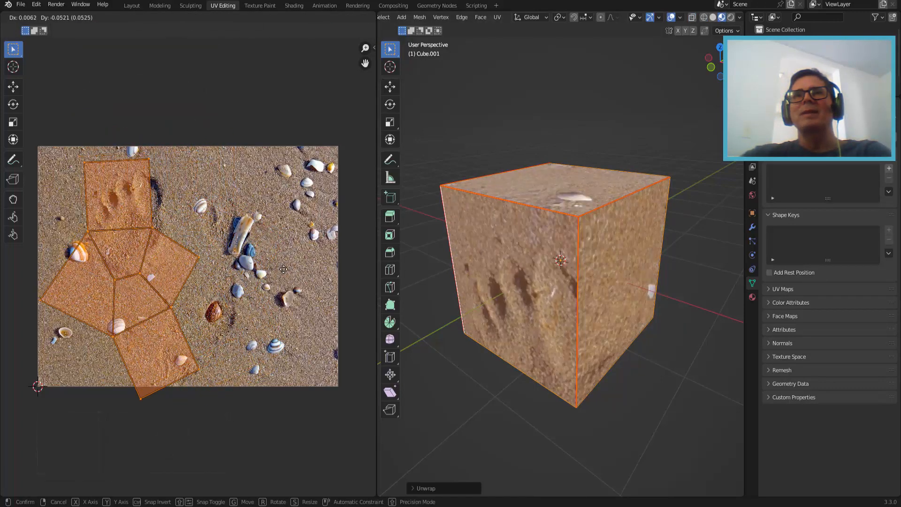
right_click(261, 267)
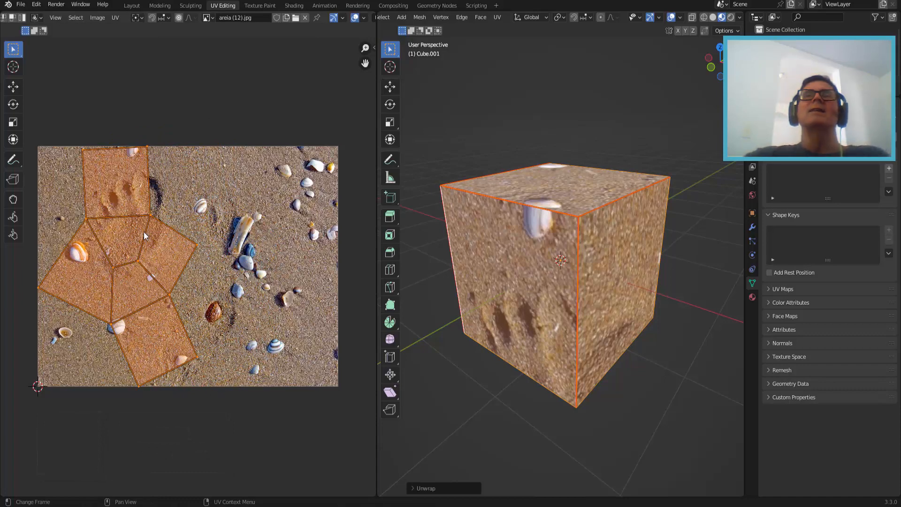
scroll(547, 138, "down", 3)
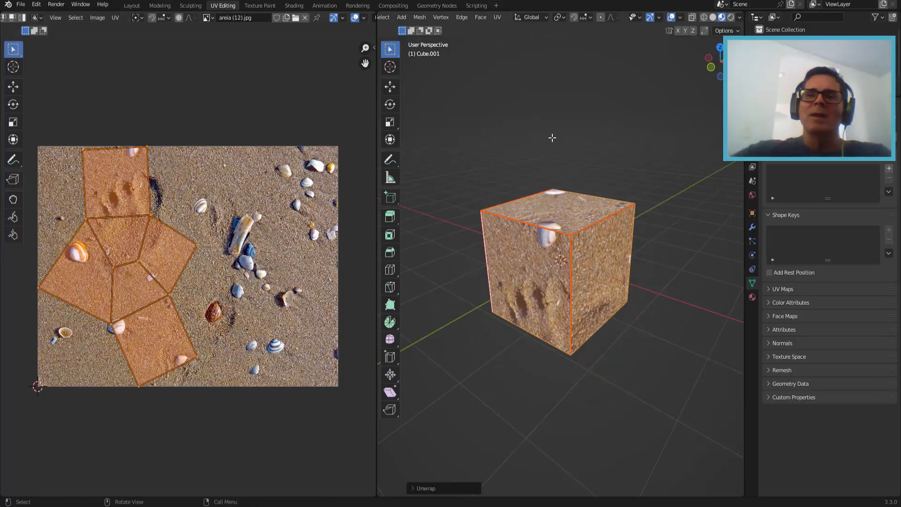
Step: Undo the unwrap and the seam marking, and select the whole cube again
key("ctrl+z")
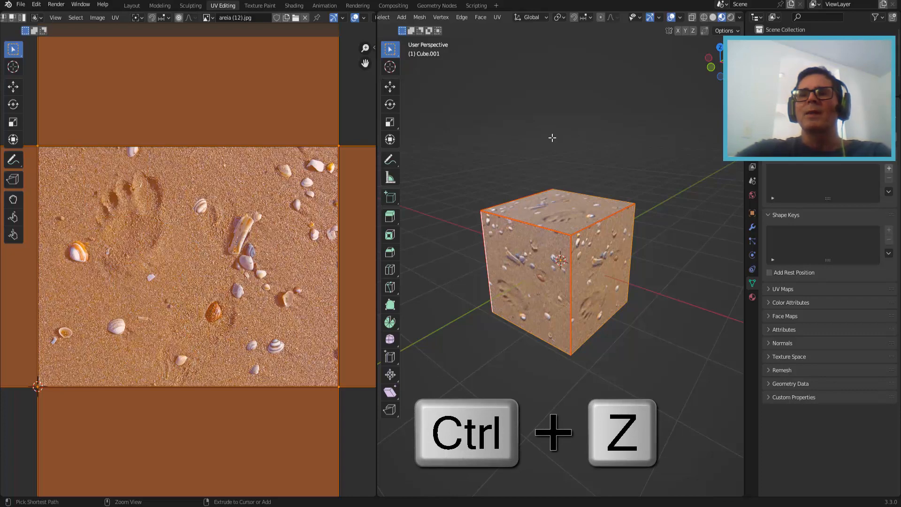
key("ctrl+z")
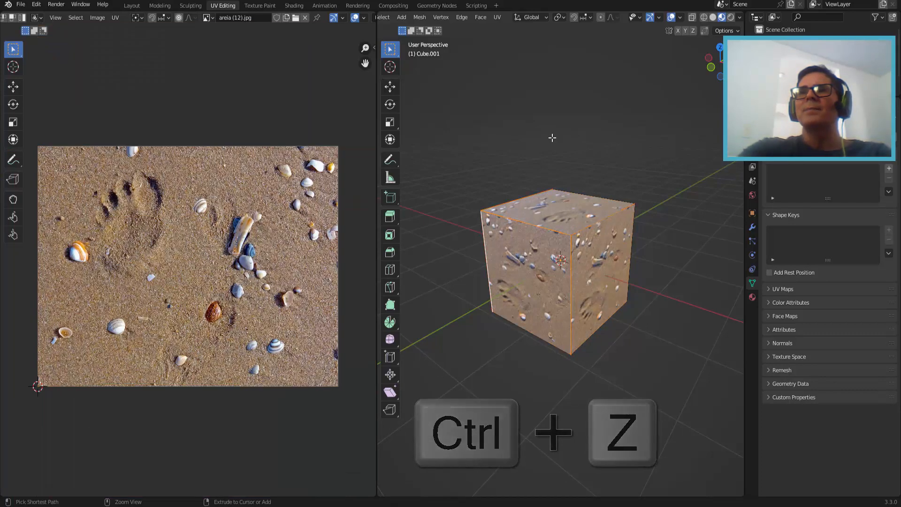
key("a")
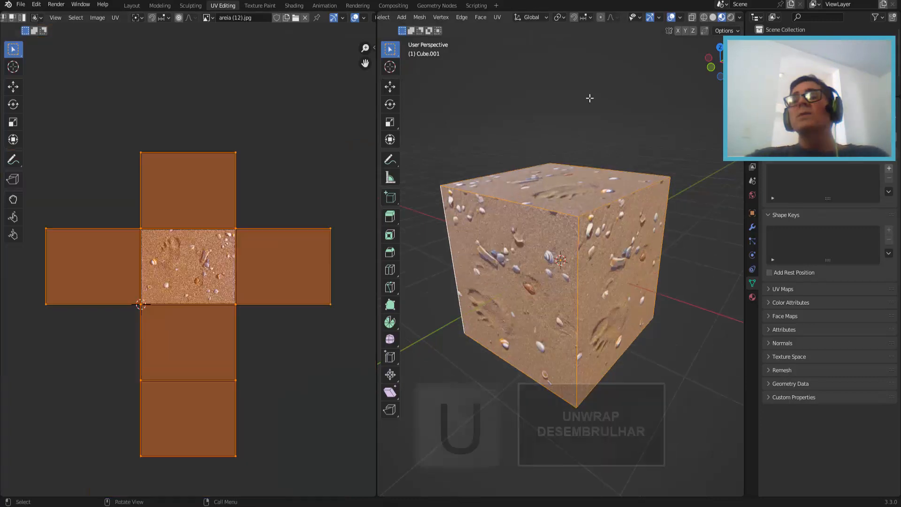
Step: Remap all of the cube's faces with Lightmap Pack, keeping Selected Faces and the shared texture space
key("u")
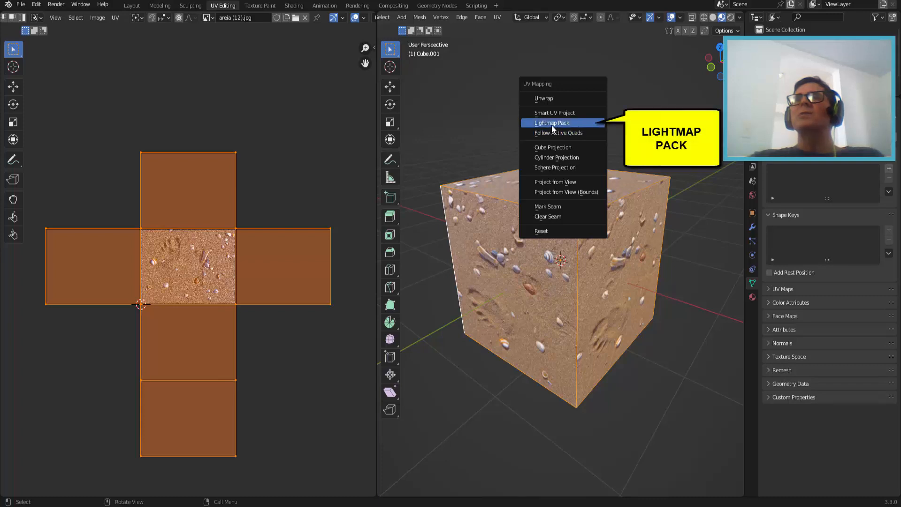
left_click(564, 122)
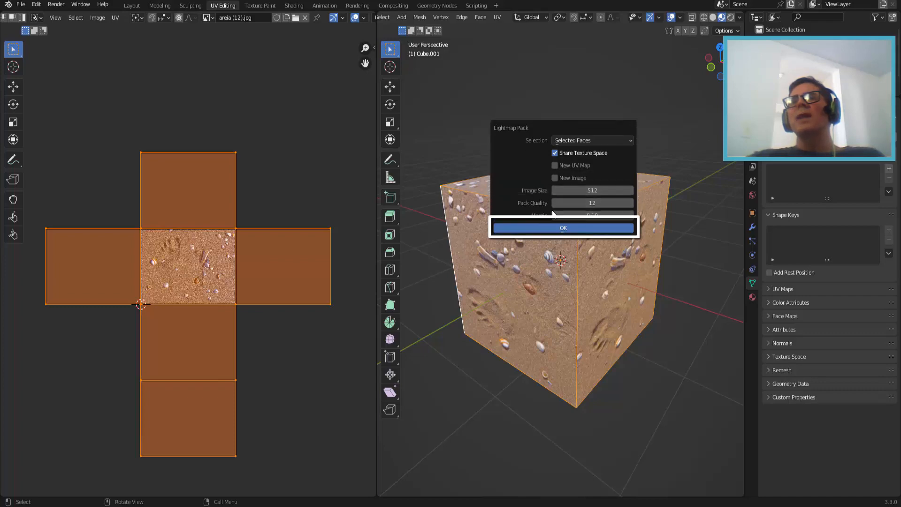
left_click(568, 226)
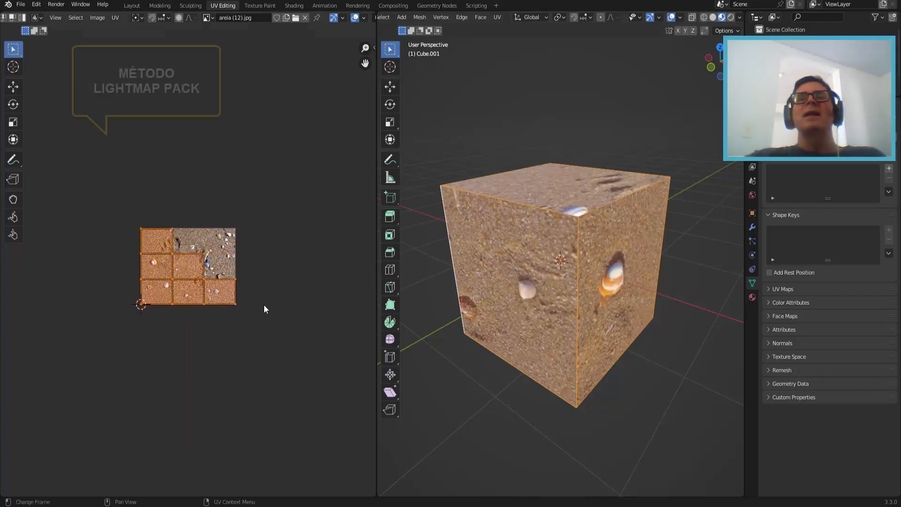
scroll(210, 314, "up", 4)
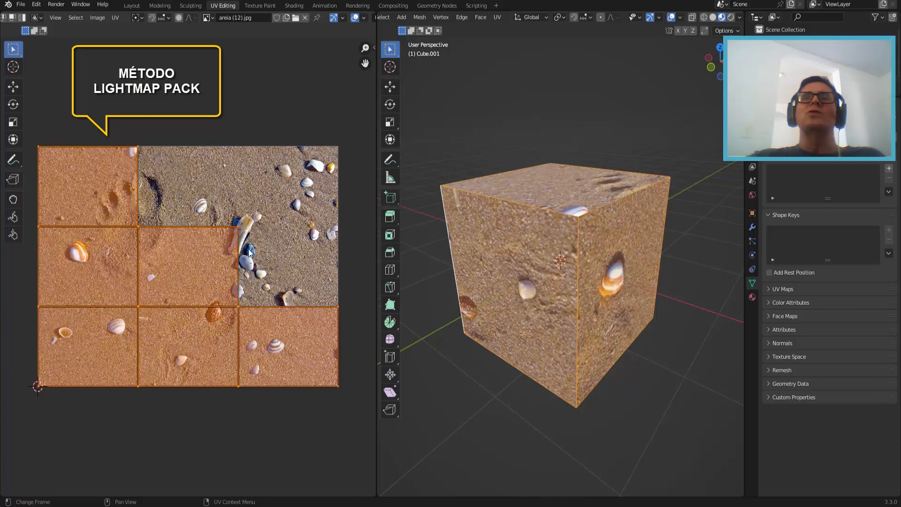
scroll(239, 337, "down", 2)
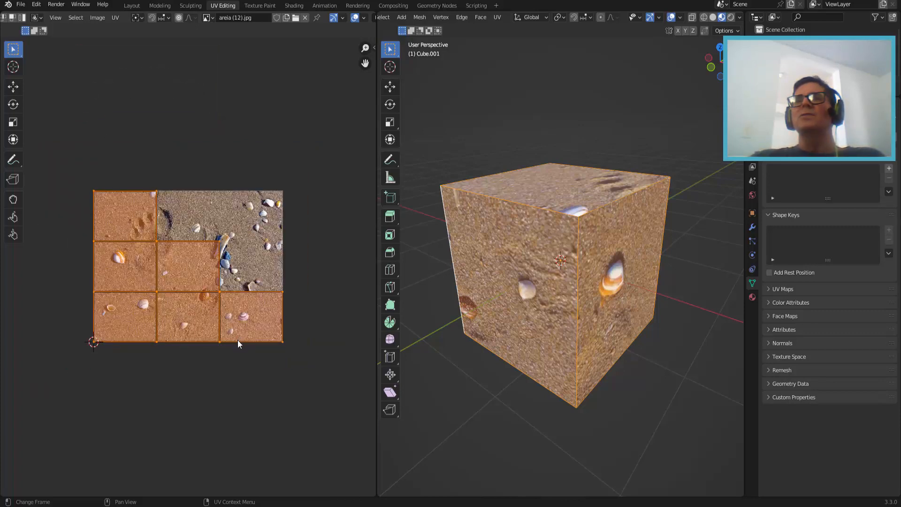
scroll(235, 335, "down", 1)
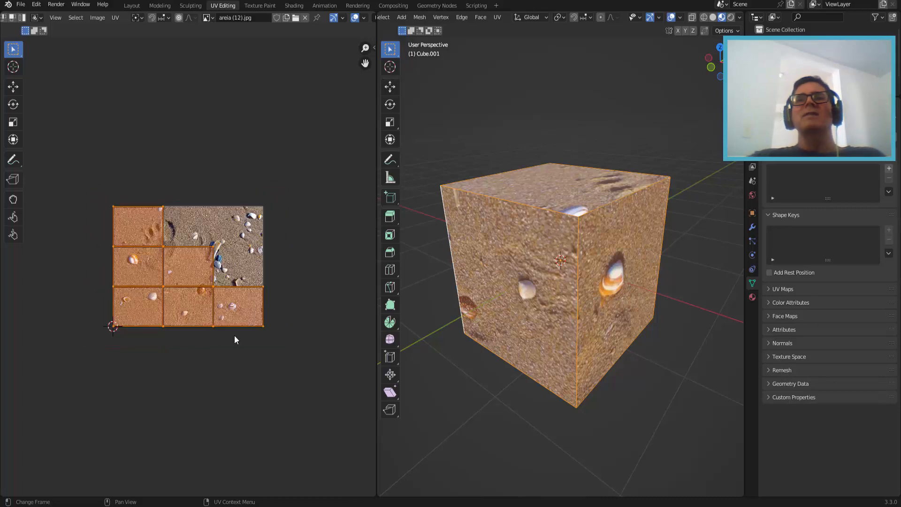
Step: Scale the packed UV layout up about three times so each face tile covers the whole sand image, and check the cube
key("s")
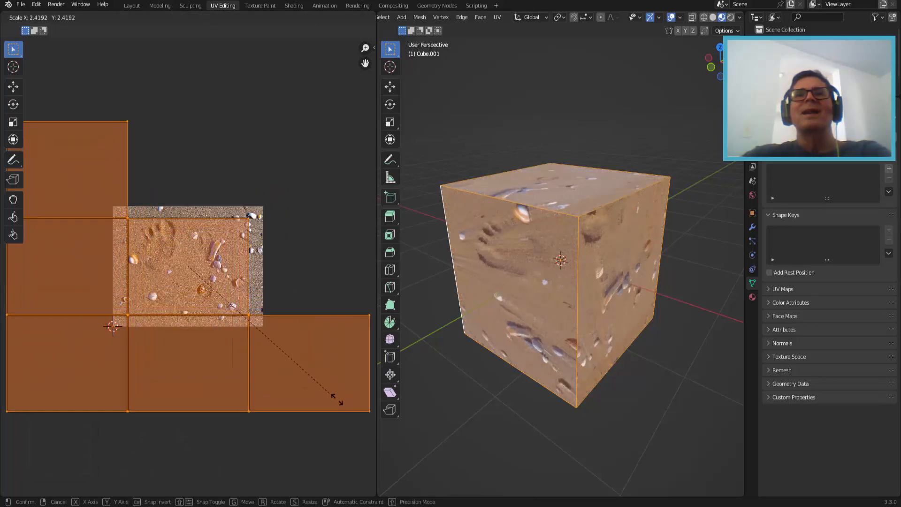
left_click(377, 418)
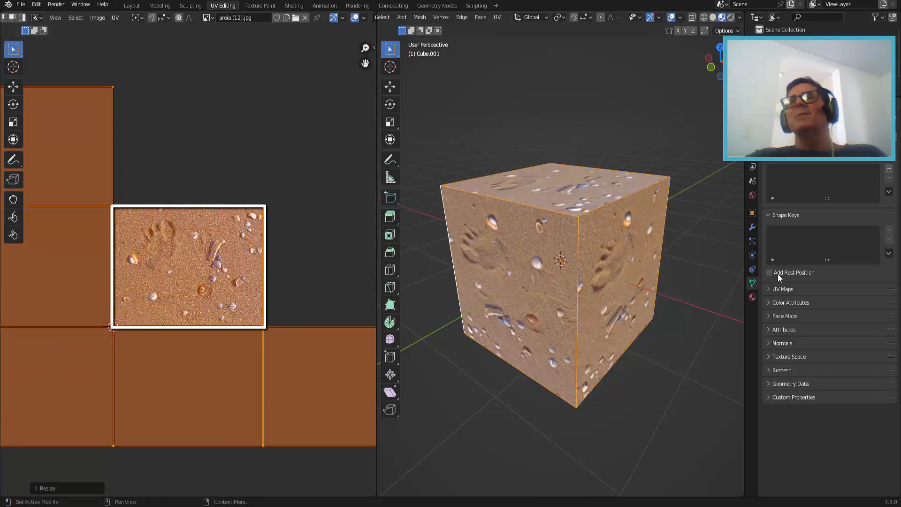
middle_click_drag(437, 300, 590, 285)
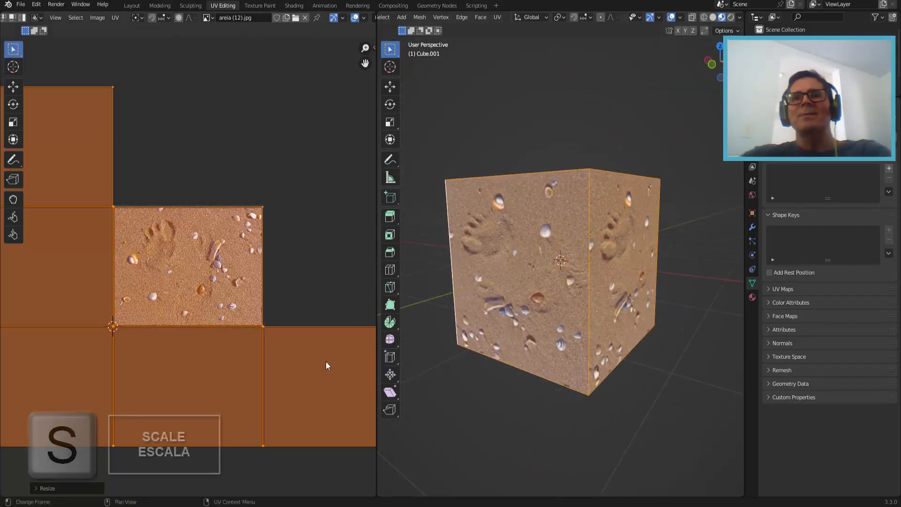
key("s")
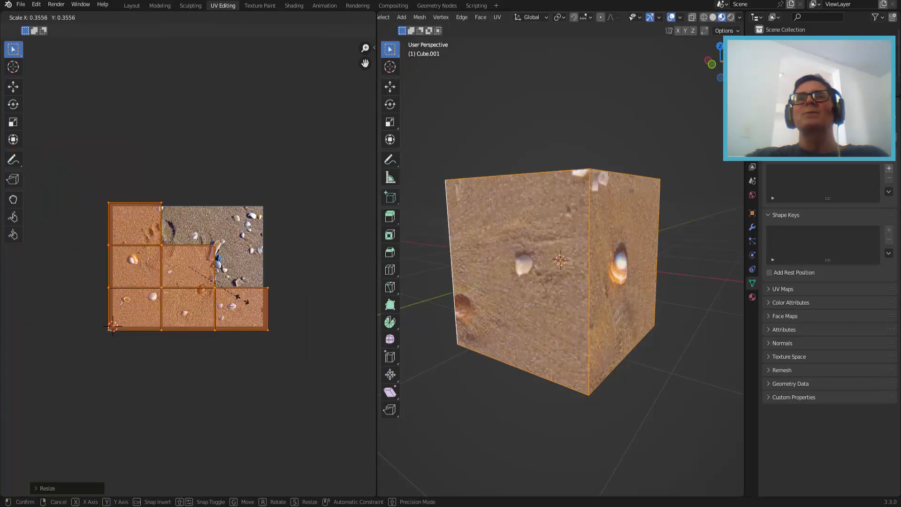
left_click(476, 222)
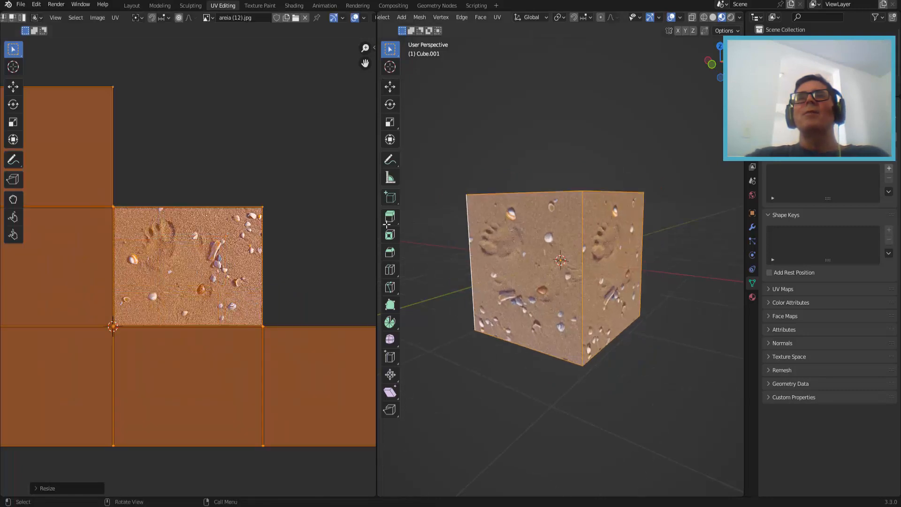
scroll(281, 199, "down", 3)
middle_click_drag(647, 318, 453, 228)
Step: Switch to the Layout workspace and inspect the textured cube
left_click(8, 6)
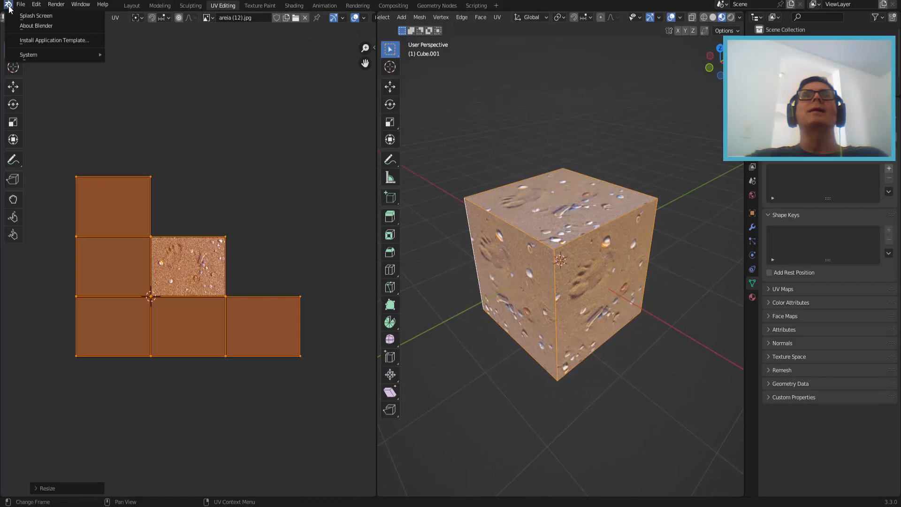
left_click(132, 6)
scroll(457, 200, "up", 3)
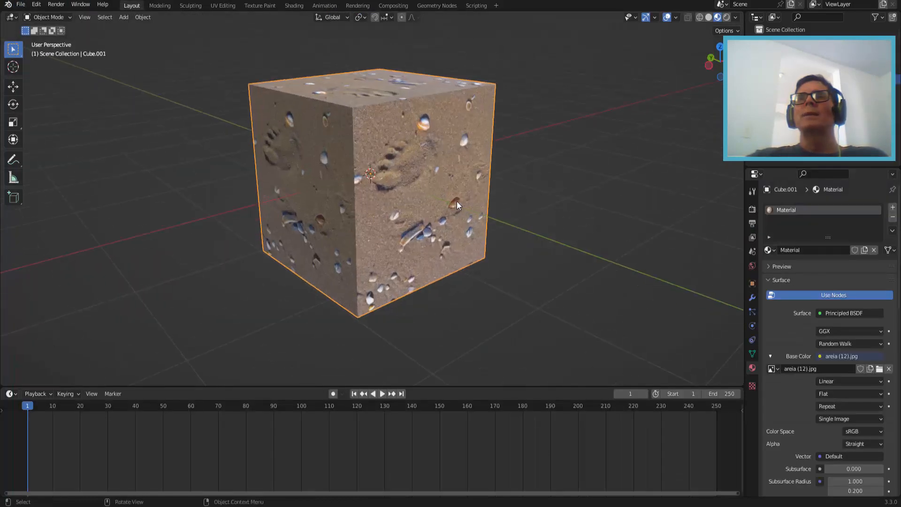
scroll(457, 201, "down", 2)
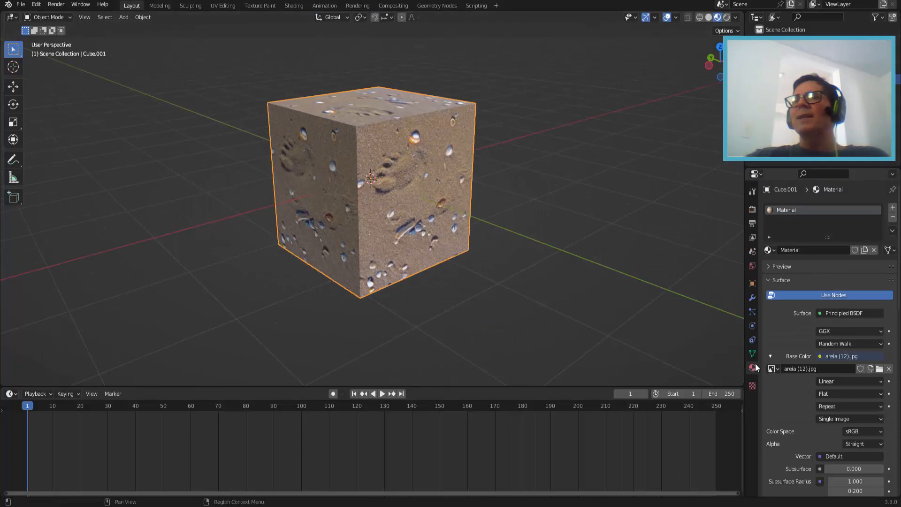
Step: Remove the sand material from the cube and create a new material with an orange base color
left_click(892, 217)
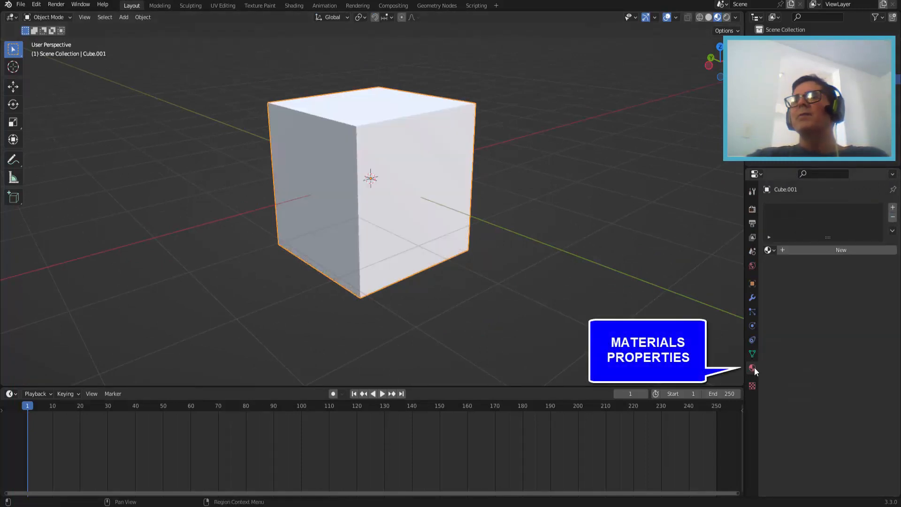
left_click(843, 249)
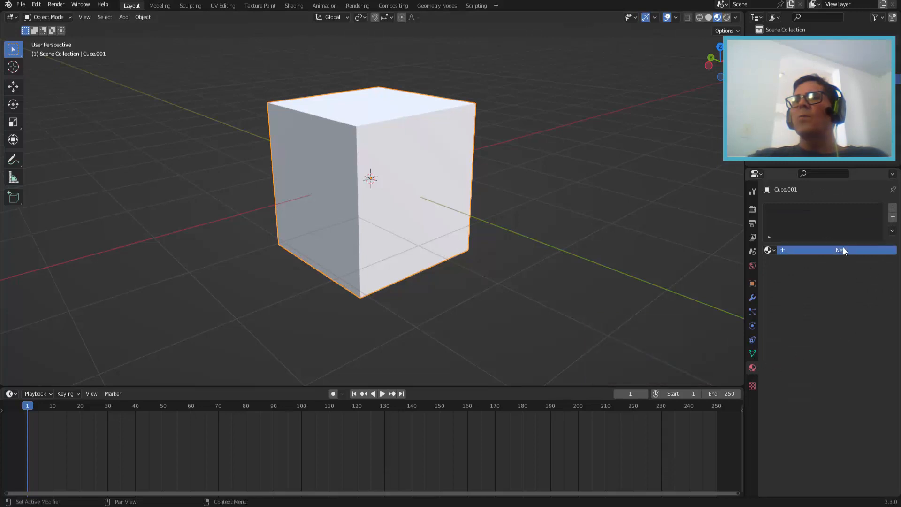
left_click(846, 356)
left_click(828, 273)
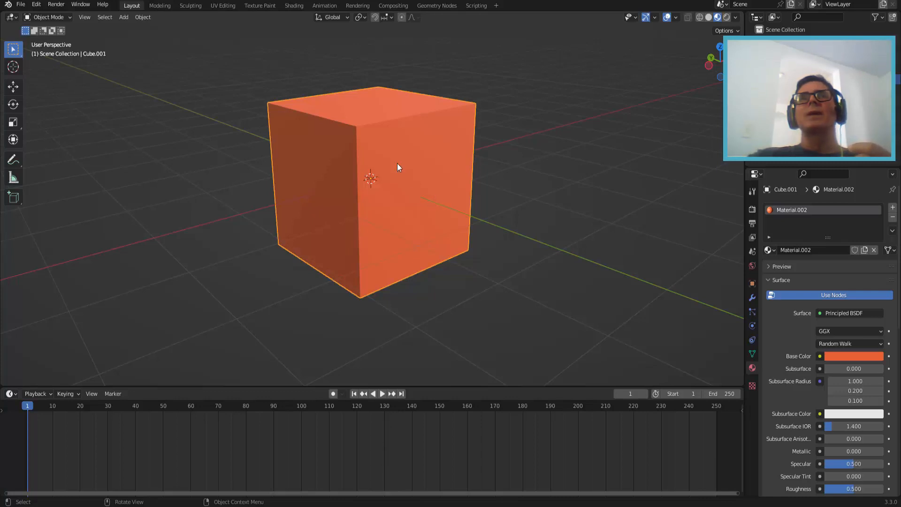
Step: Enter Edit Mode with face selection and select one vertical side face of the orange cube
left_click(50, 18)
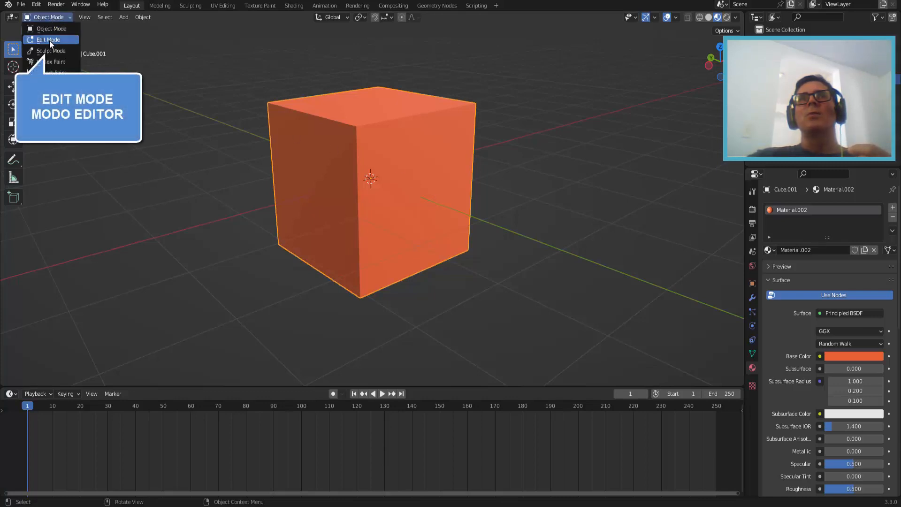
left_click(49, 40)
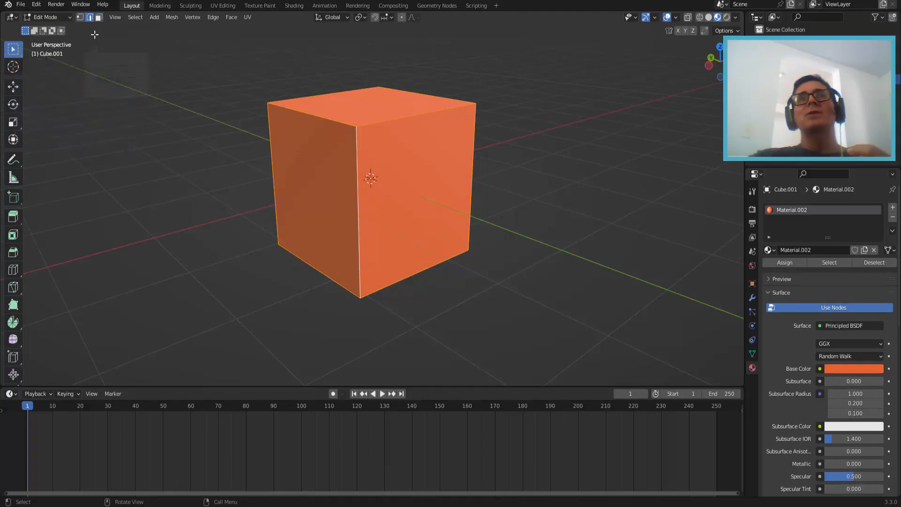
left_click(99, 18)
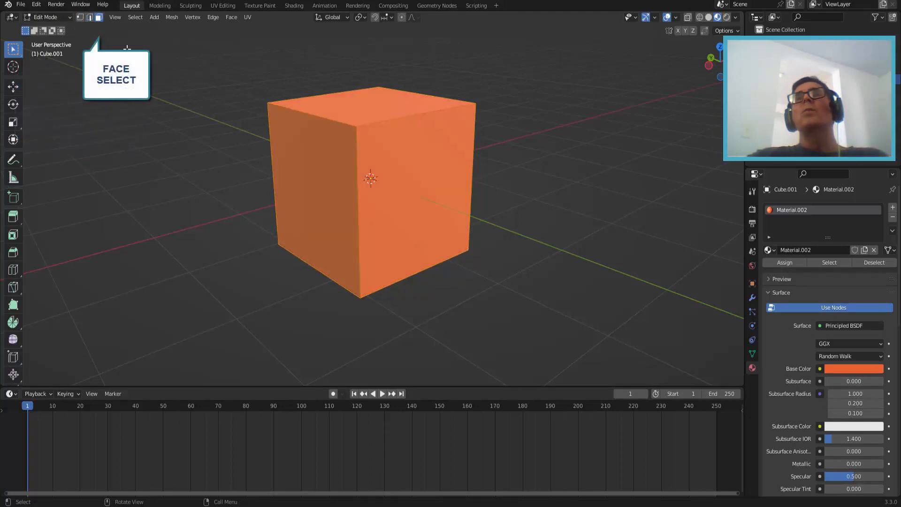
left_click(432, 180)
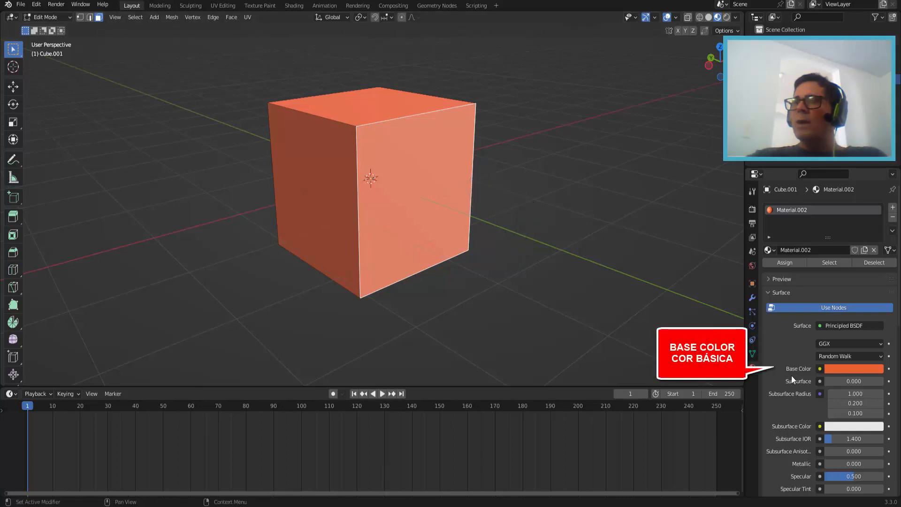
Step: Add a second material slot with a new material and set its base color to an Image Texture
left_click(892, 208)
left_click(829, 269)
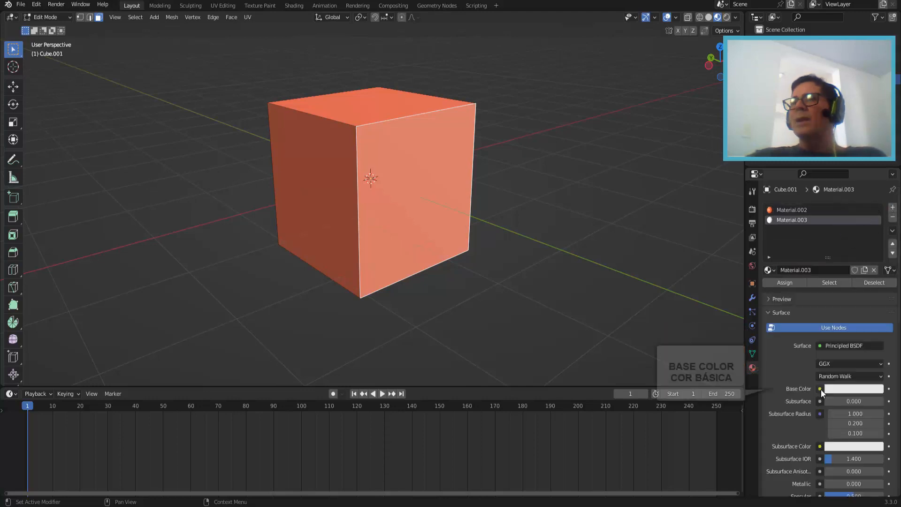
left_click(819, 389)
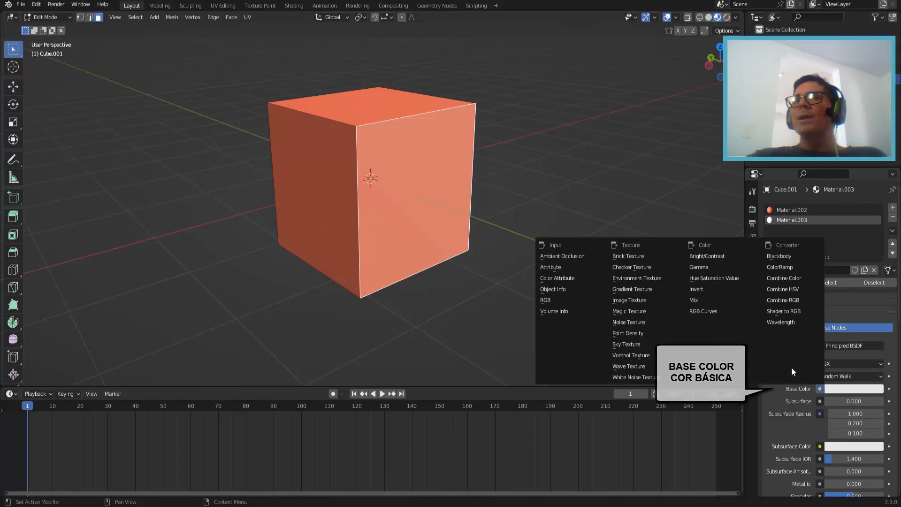
left_click(668, 301)
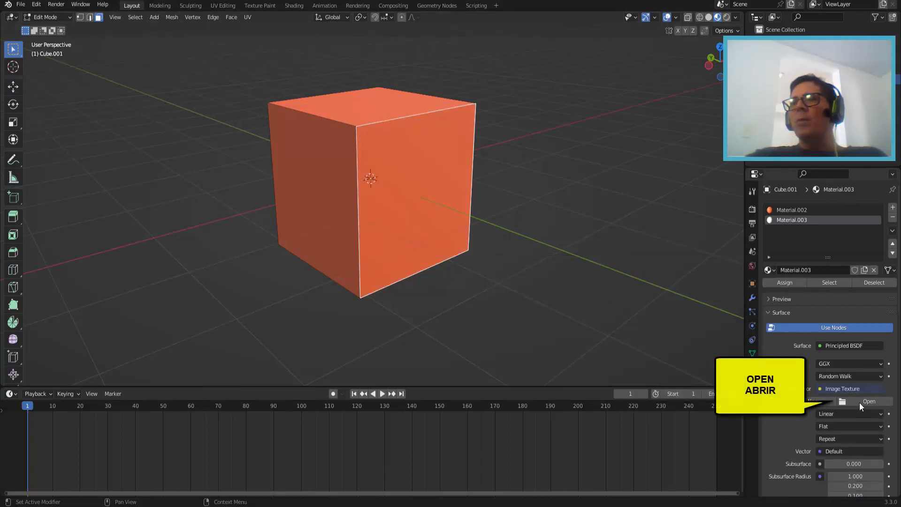
Step: Load areia (12).jpg from the AREIA E TERRA folder into the image texture and assign the material to the selected face
left_click(860, 401)
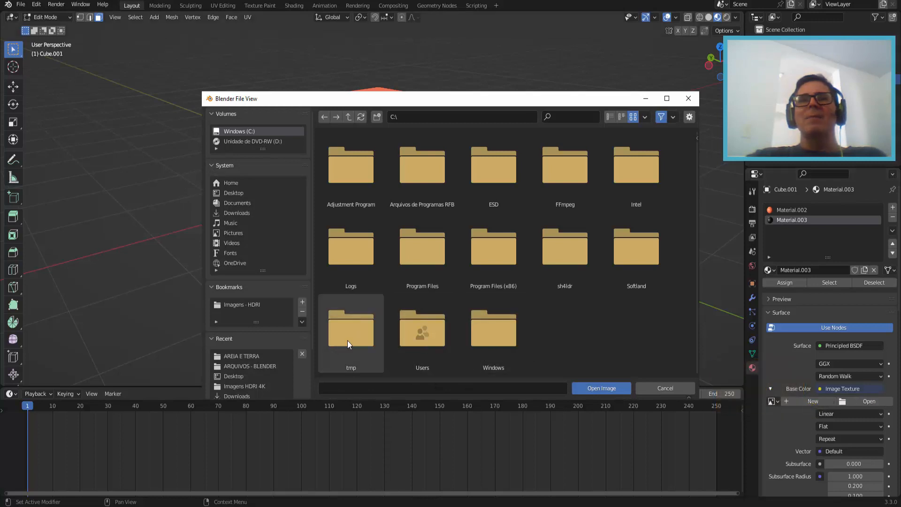
left_click(259, 354)
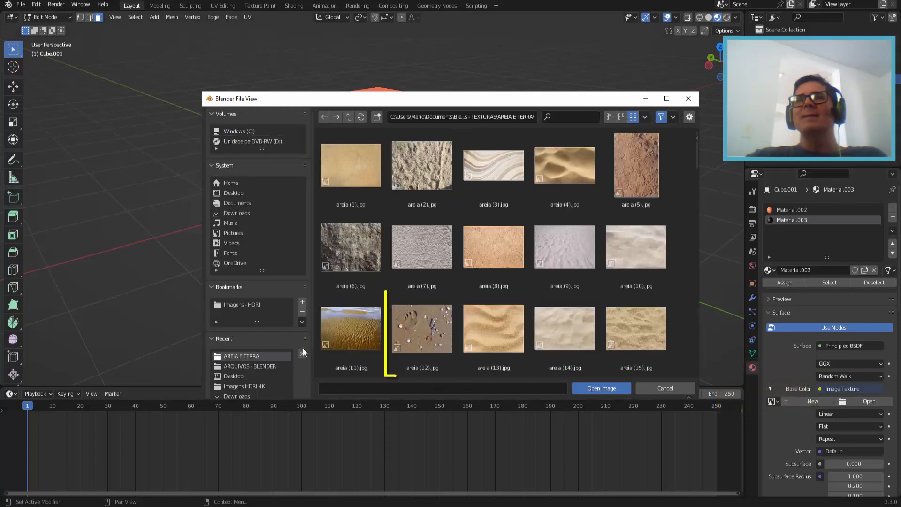
left_click(432, 325)
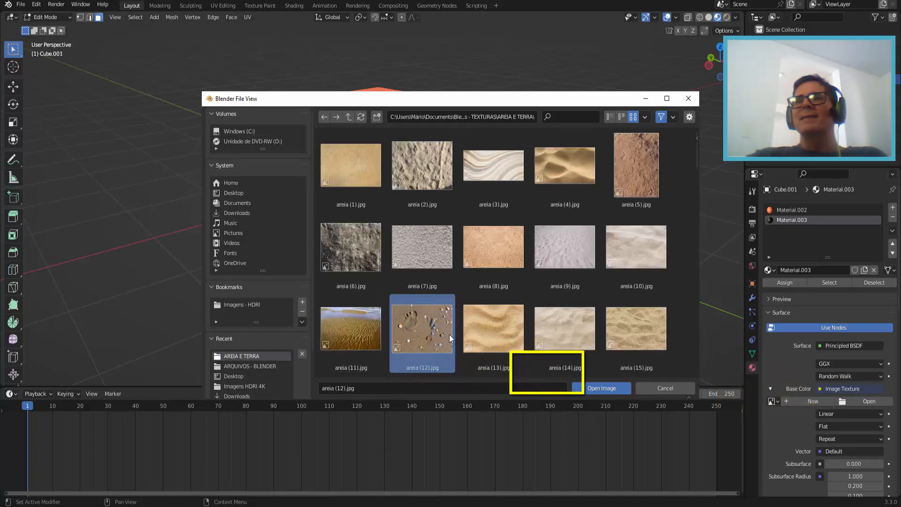
left_click(608, 390)
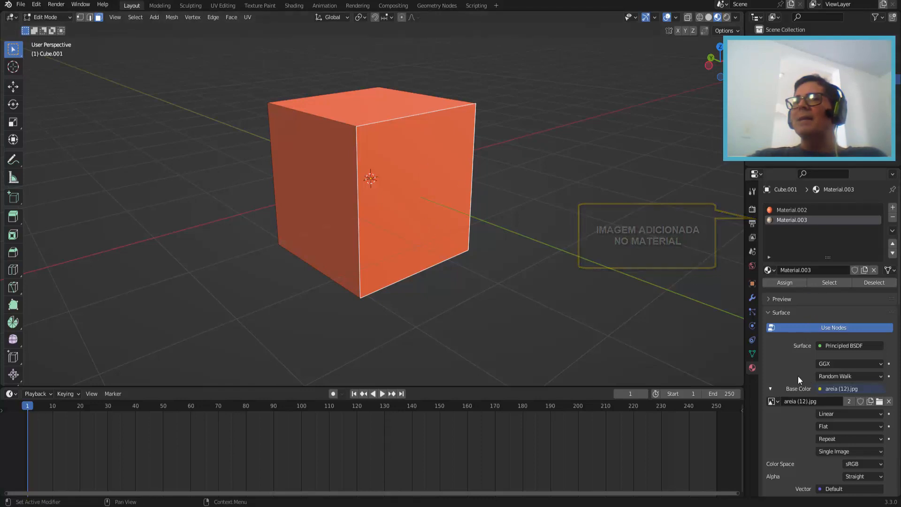
left_click(785, 283)
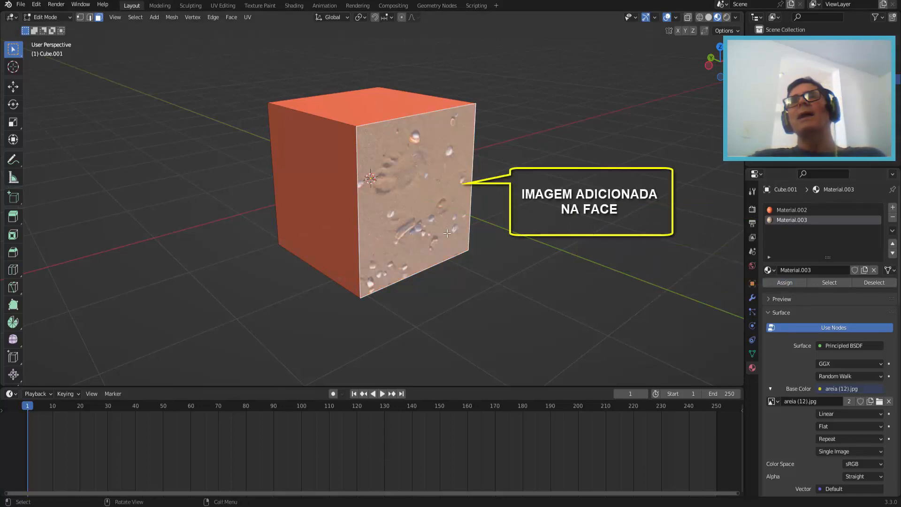
Step: In the UV Editing workspace, move the sand face's UV island up about 1 unit onto the areia (12).jpg image
middle_click_drag(538, 234, 505, 221)
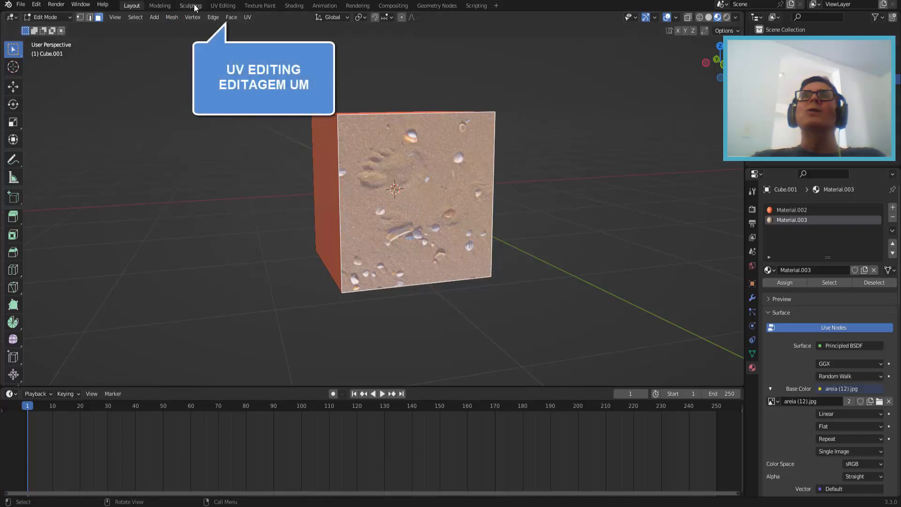
left_click(223, 6)
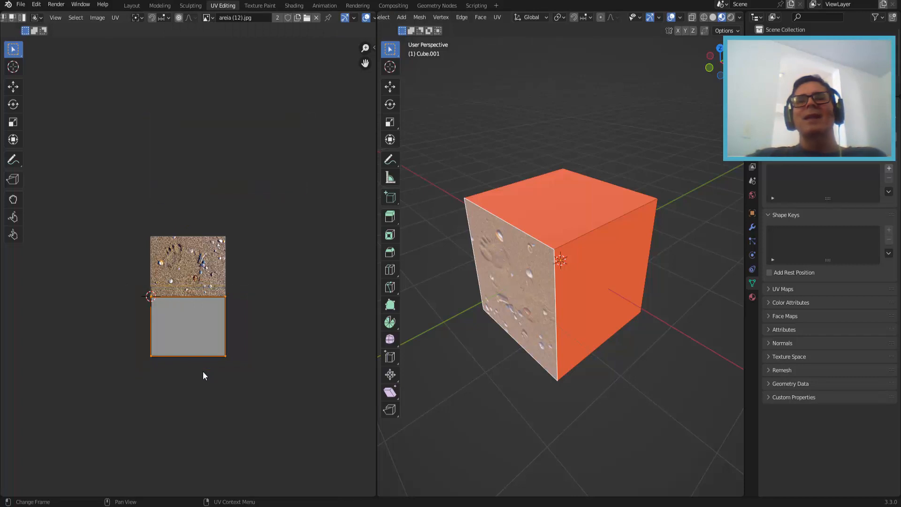
key("g")
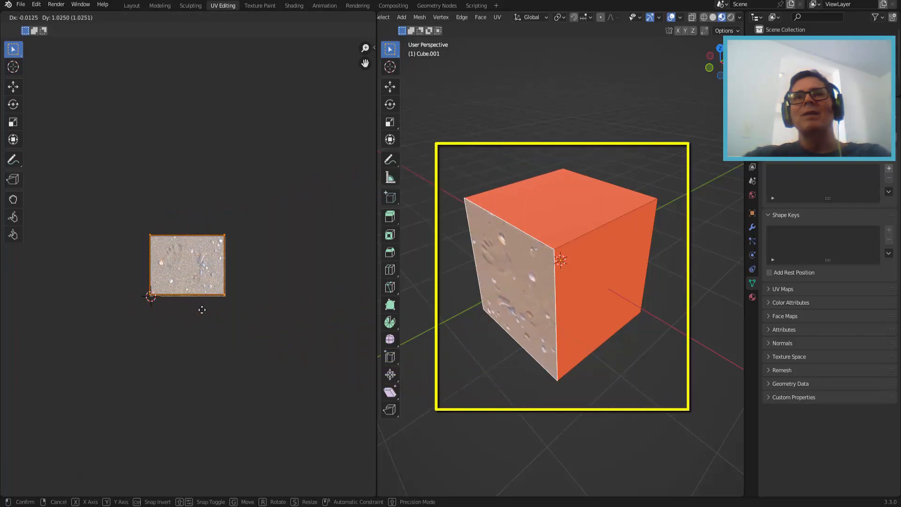
left_click(201, 310)
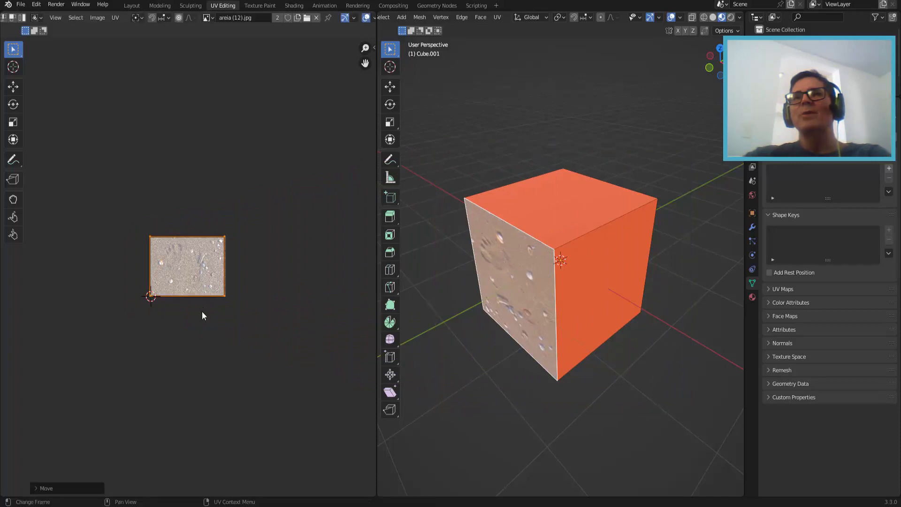
Step: Scale the face's UV island to fit the borders of the sand image and inspect the cube in the Layout workspace
middle_click_drag(525, 337, 627, 304)
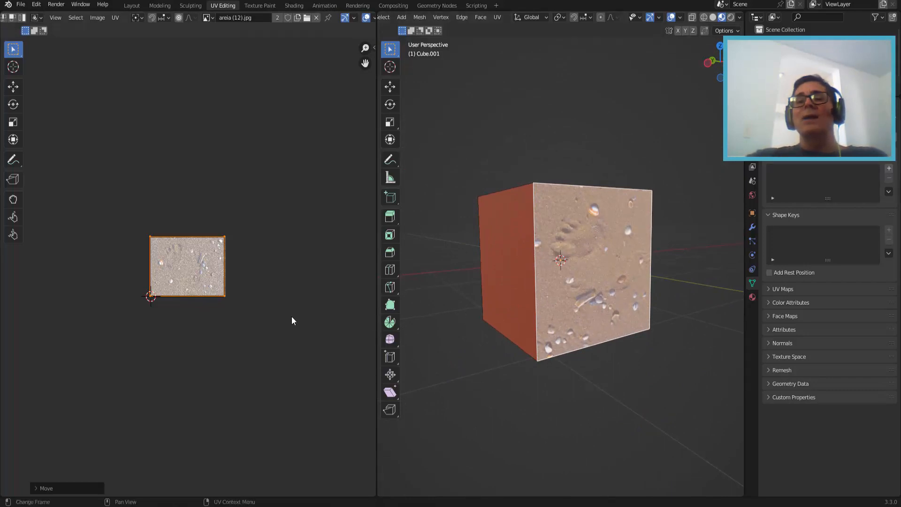
key("s")
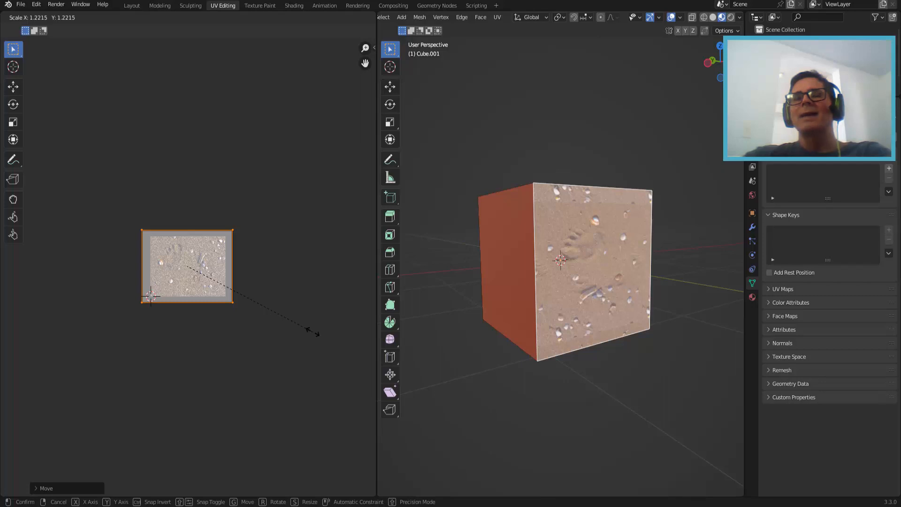
key("s")
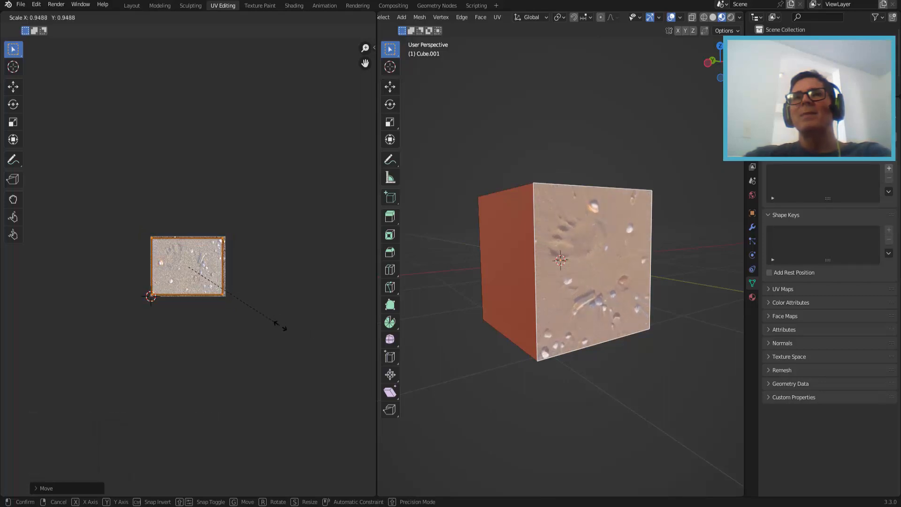
left_click(282, 327)
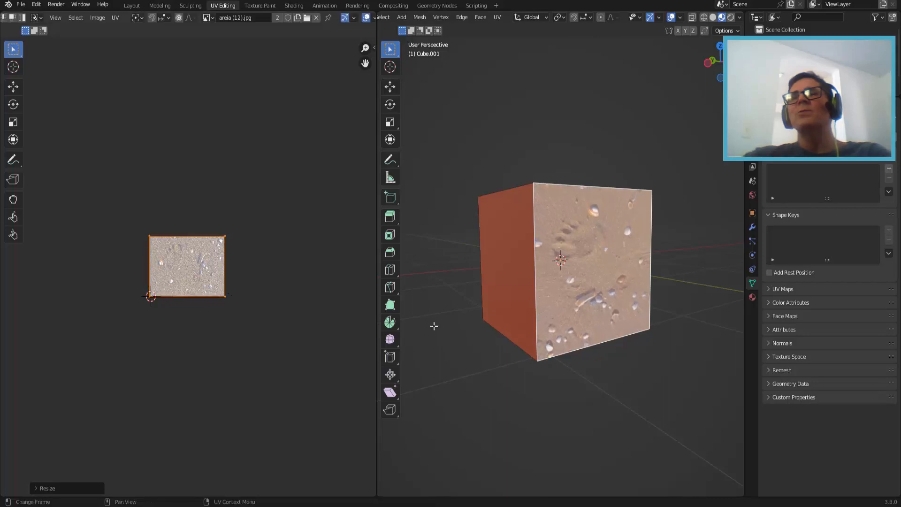
middle_click_drag(432, 321, 577, 297)
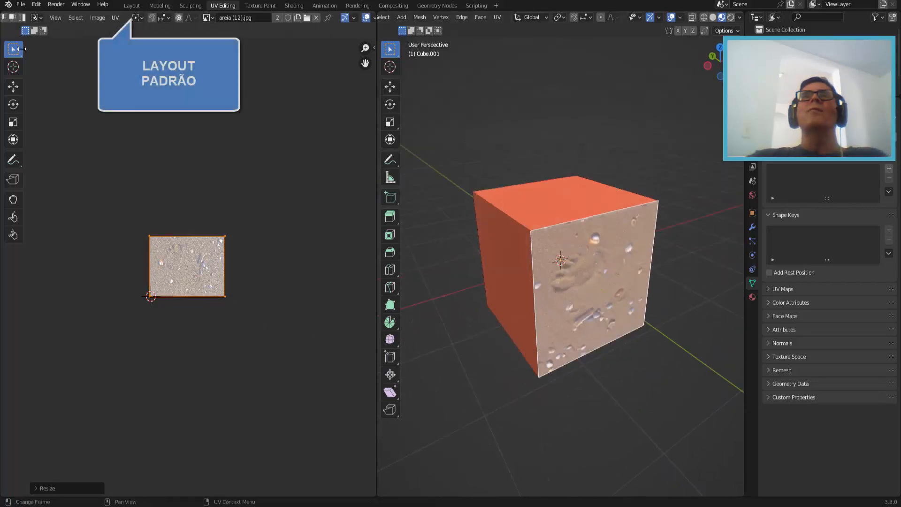
left_click(132, 6)
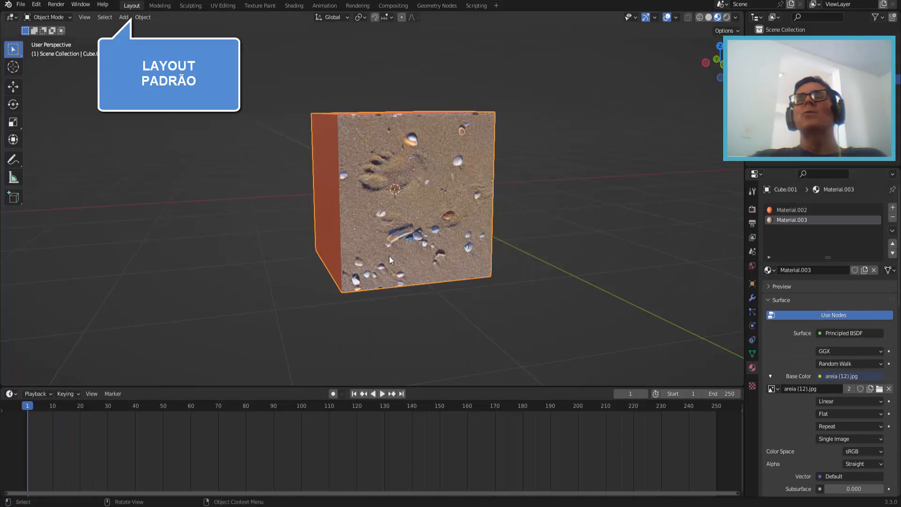
middle_click_drag(390, 257, 433, 211)
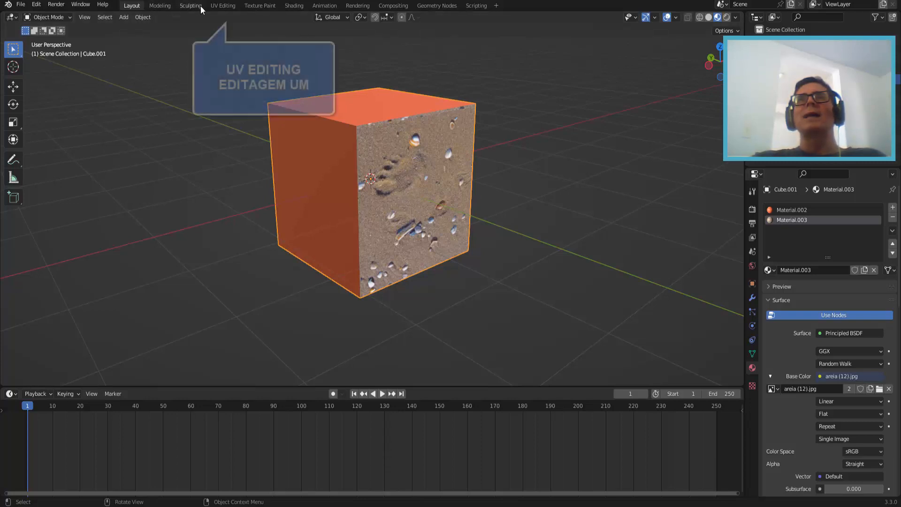
Step: Back in the UV Editing workspace, rotate the face's UV island about 180° over the sand image
left_click(227, 6)
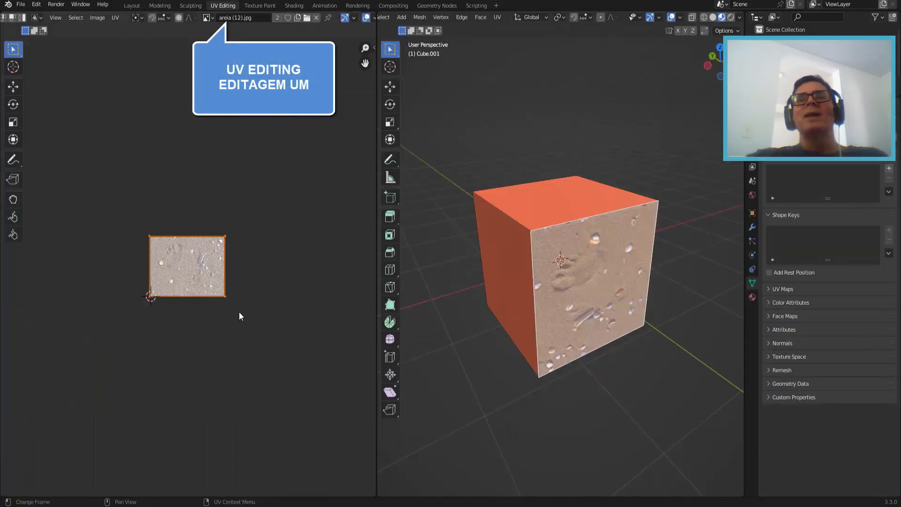
key("r")
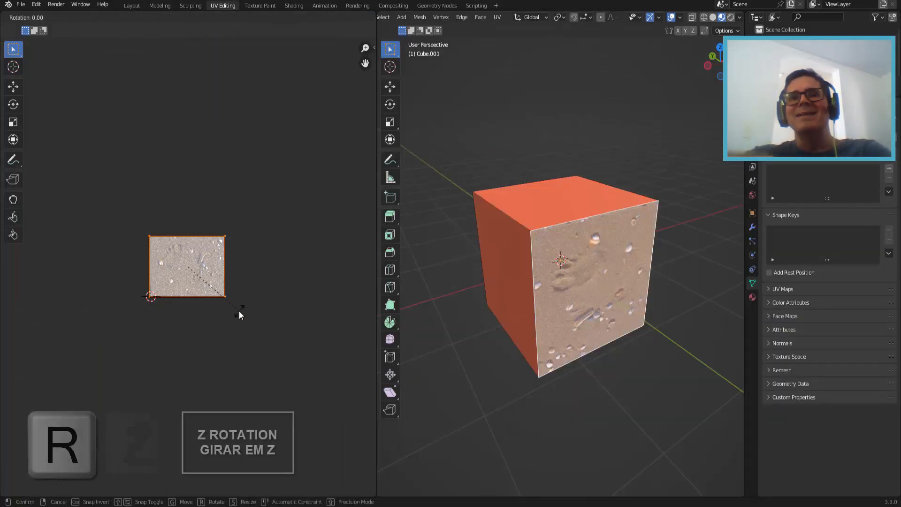
key("z")
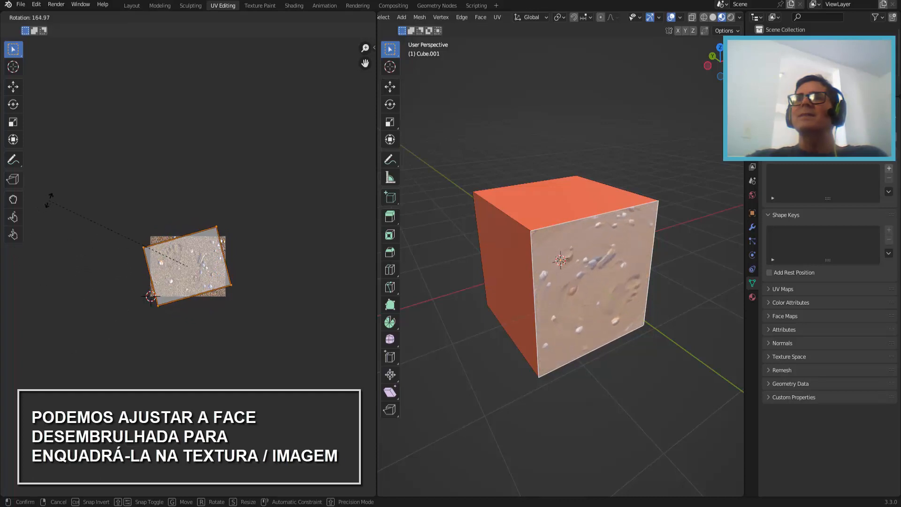
left_click(100, 189)
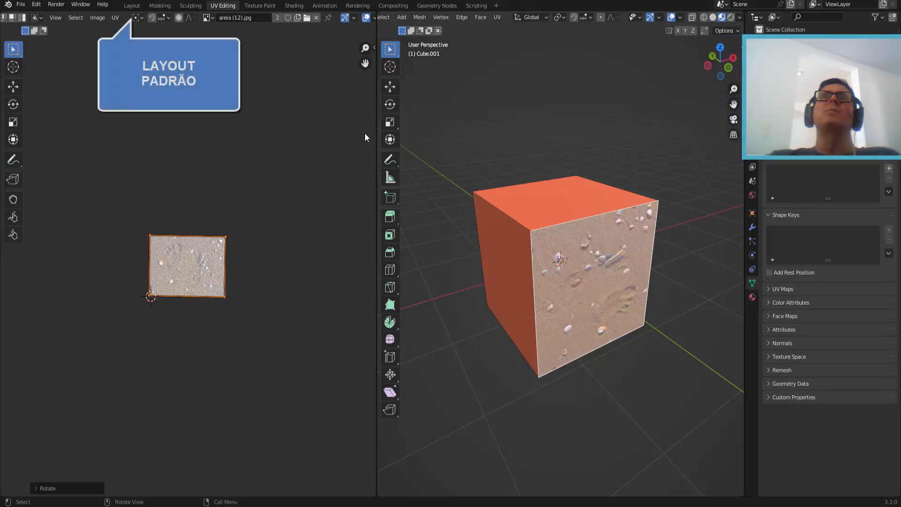
Step: Return to the Layout workspace, render the cube from the camera view, and close the render result
left_click(132, 5)
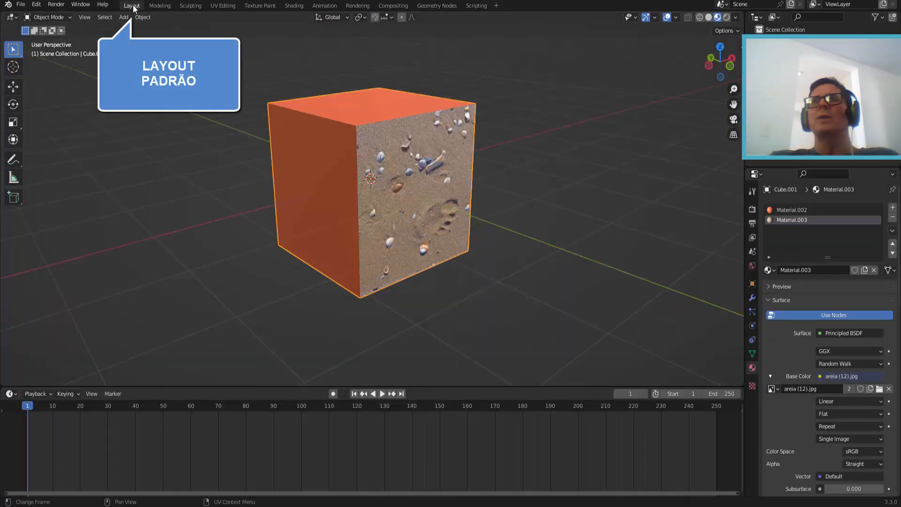
left_click(732, 120)
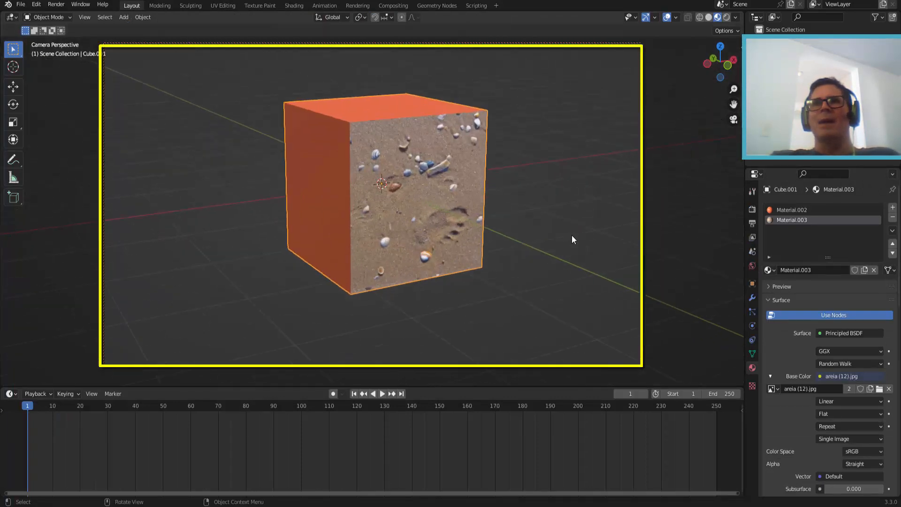
left_click(62, 6)
left_click(75, 15)
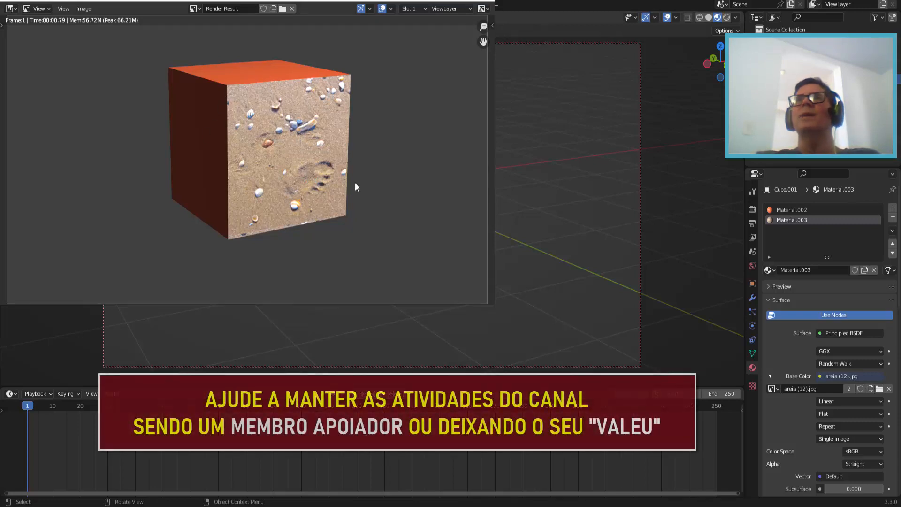
left_click(488, 2)
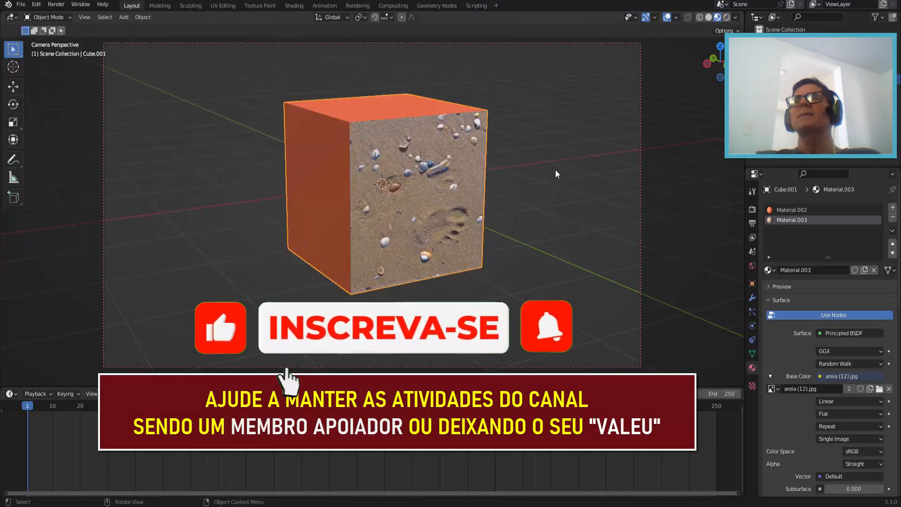